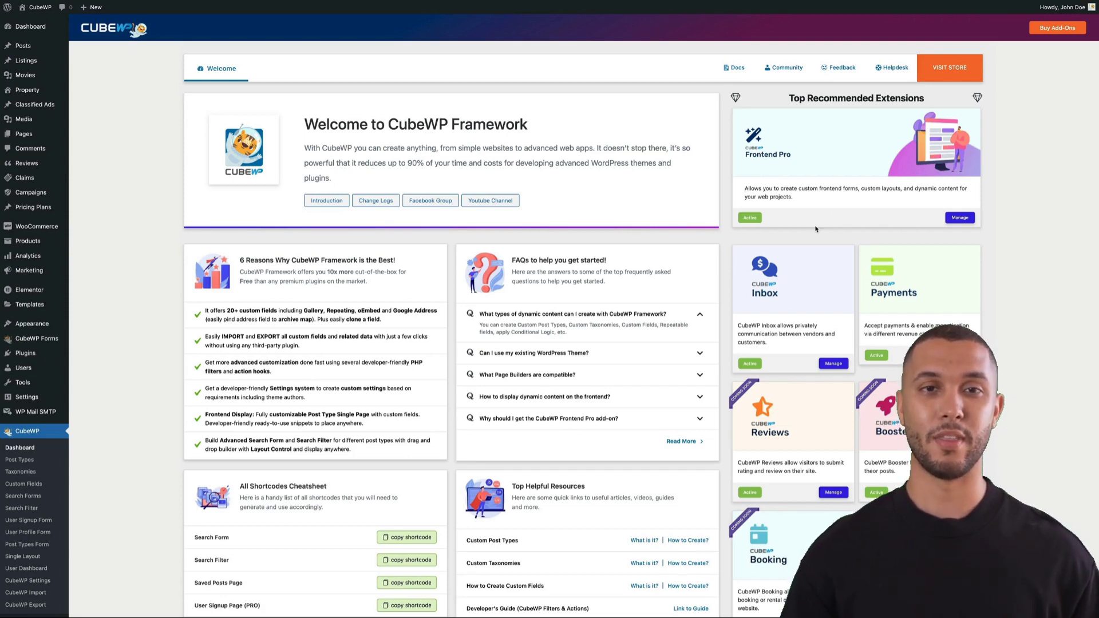
# Step: Look through the CubeWP dashboard's resources and the extensions offered in the Add-ons Store
pyautogui.scroll(-3, 816, 229)
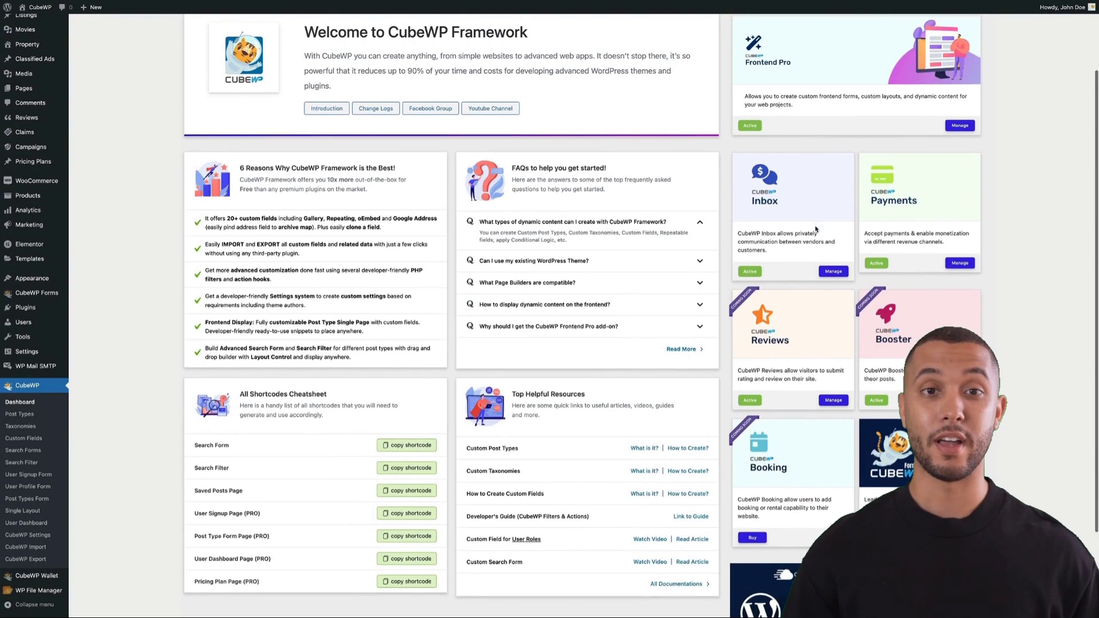
pyautogui.scroll(-4, 816, 229)
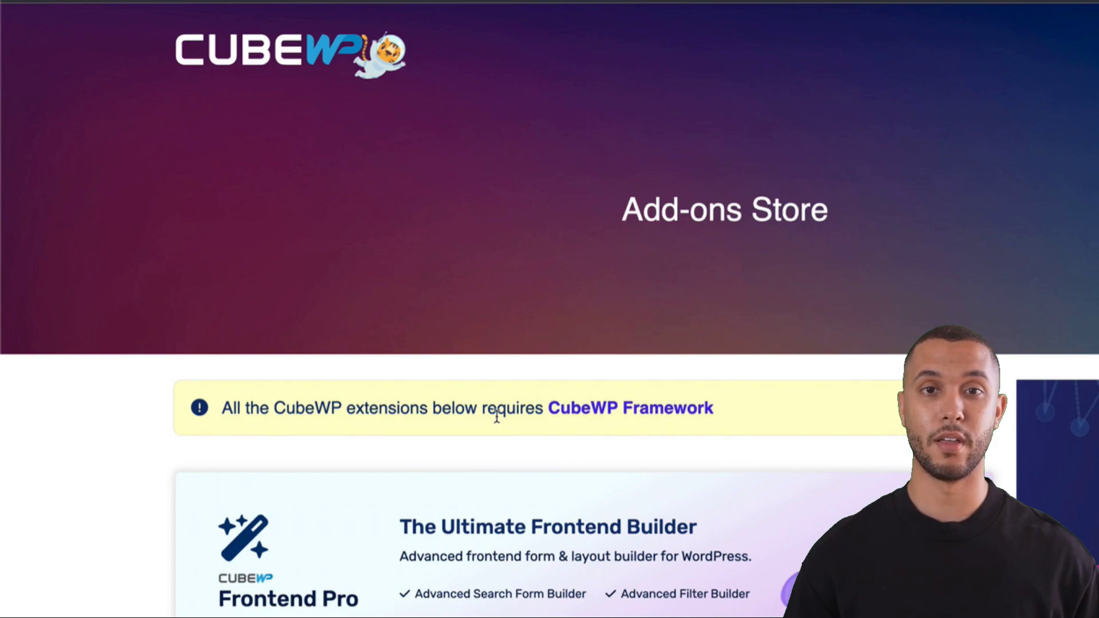
pyautogui.scroll(-6, 497, 417)
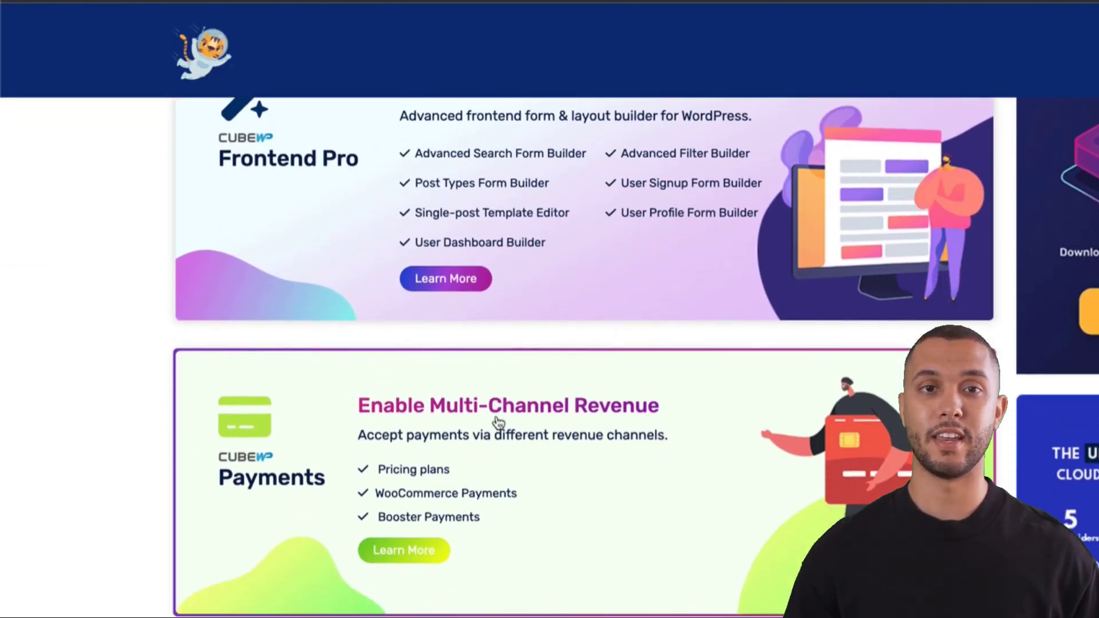
pyautogui.scroll(-2, 497, 422)
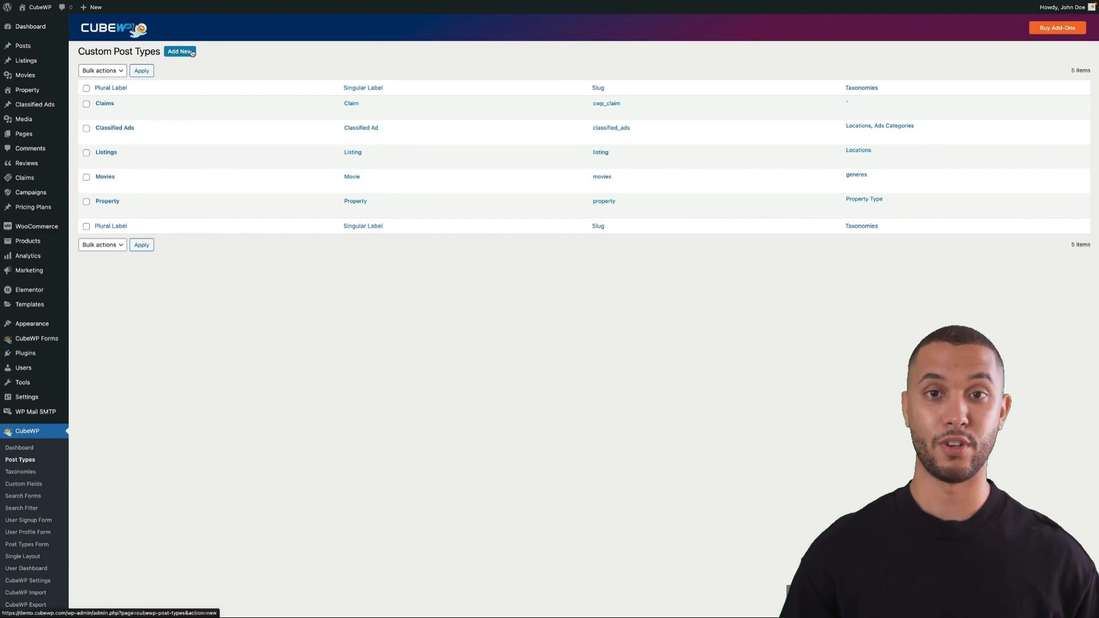
# Step: Open the Property post type for editing and review its basic and advanced settings
pyautogui.moveTo(10, 47)
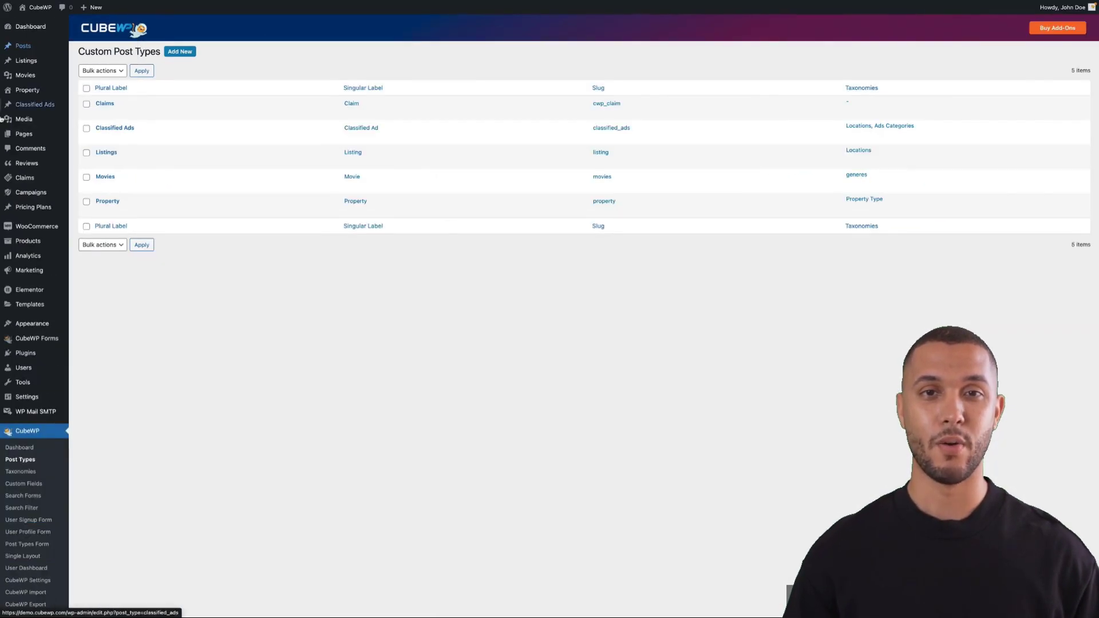
pyautogui.moveTo(11, 309)
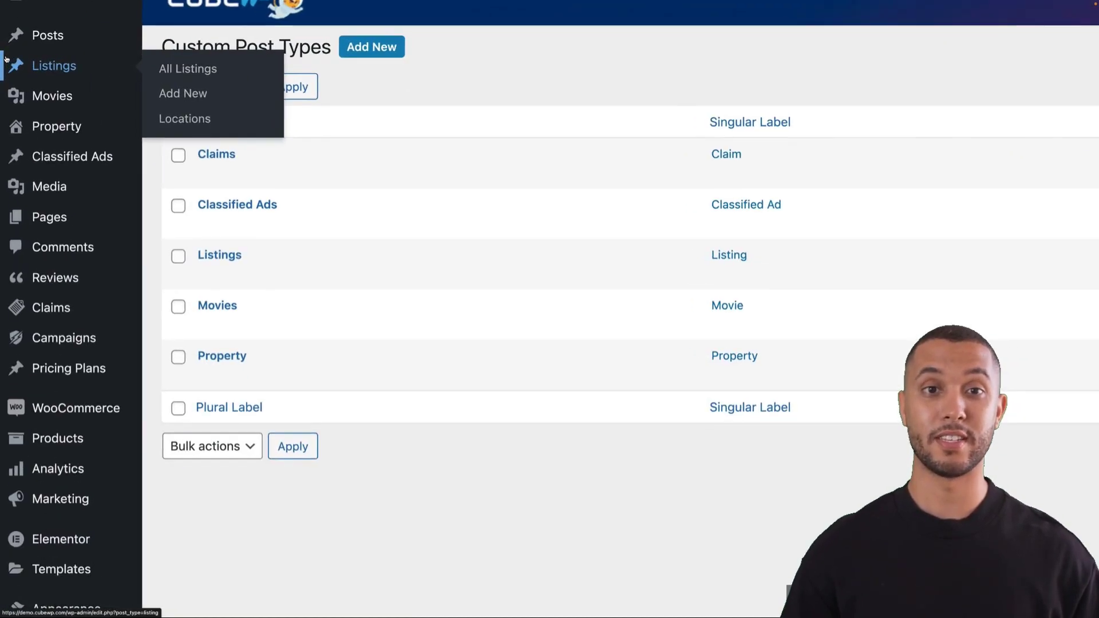
pyautogui.moveTo(7, 76)
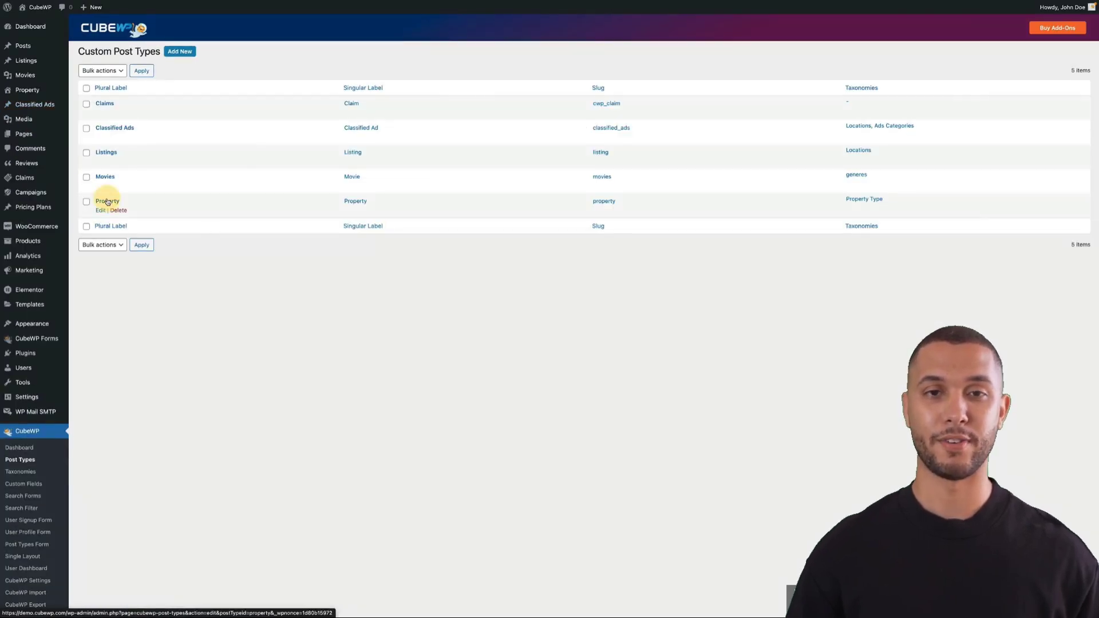
pyautogui.click(106, 201)
pyautogui.scroll(-3, 178, 355)
pyautogui.scroll(-3, 172, 354)
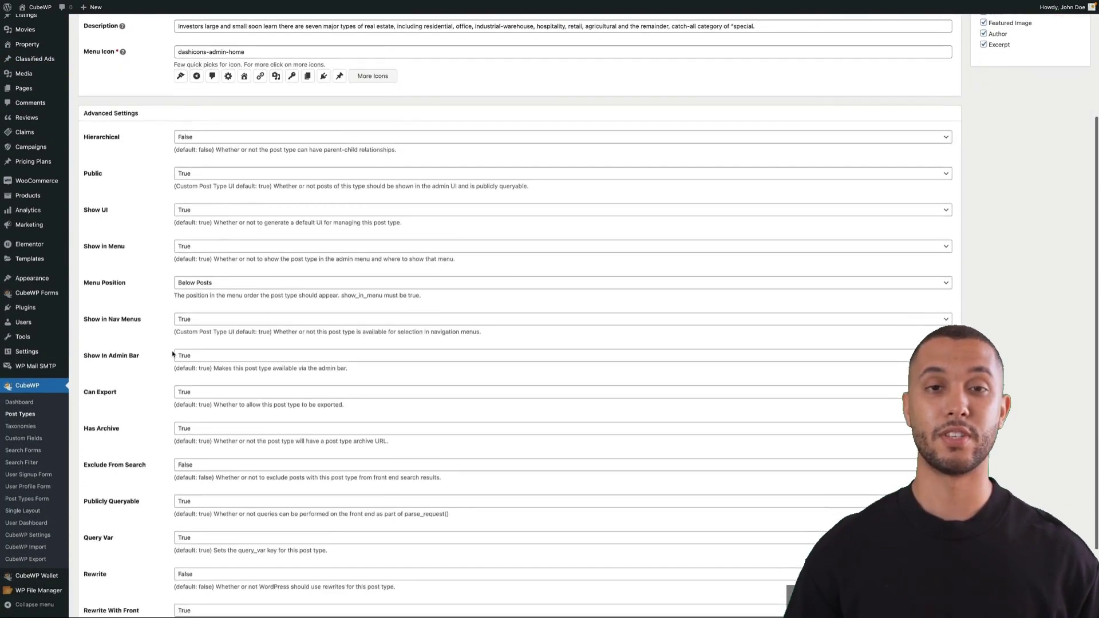
pyautogui.scroll(5, 172, 354)
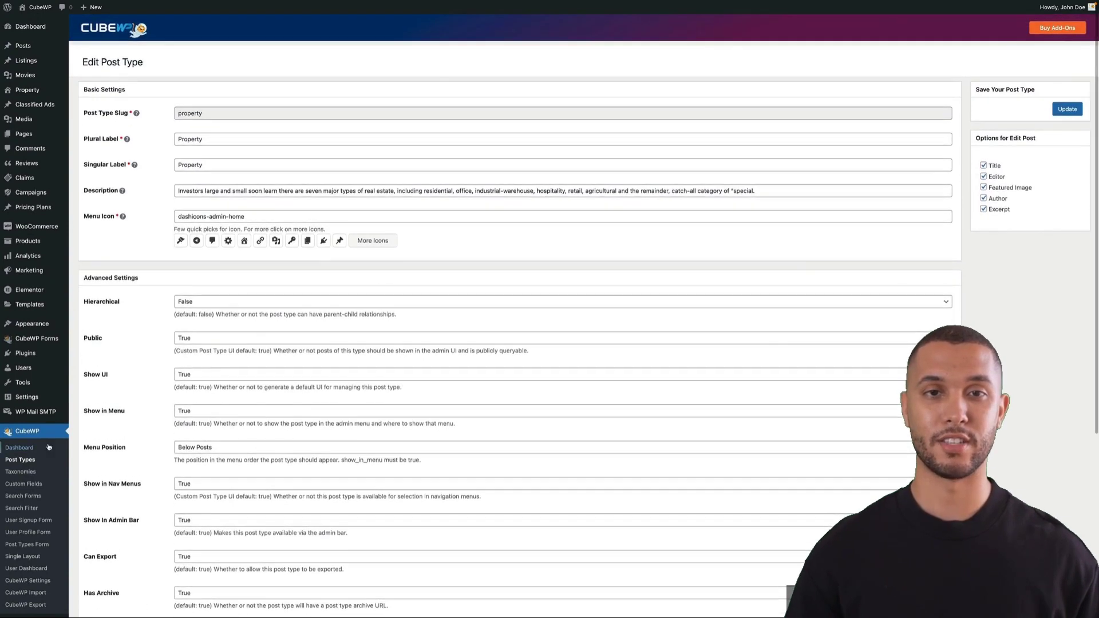
# Step: Inspect the Property Type and Locations taxonomies, including the post types assigned to Locations
pyautogui.click(20, 460)
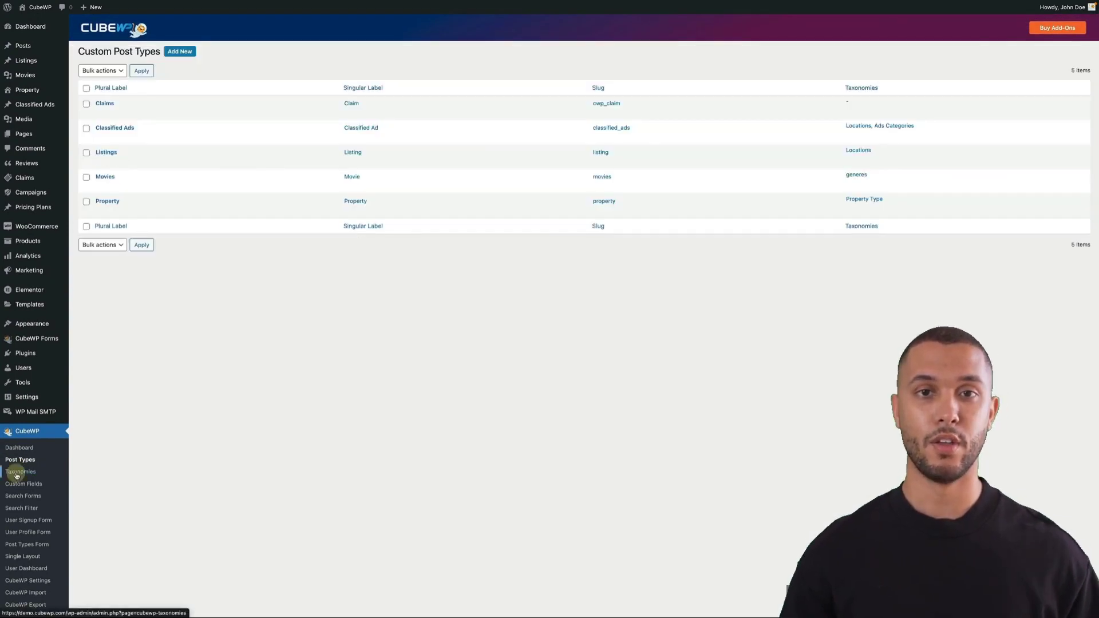
pyautogui.click(16, 474)
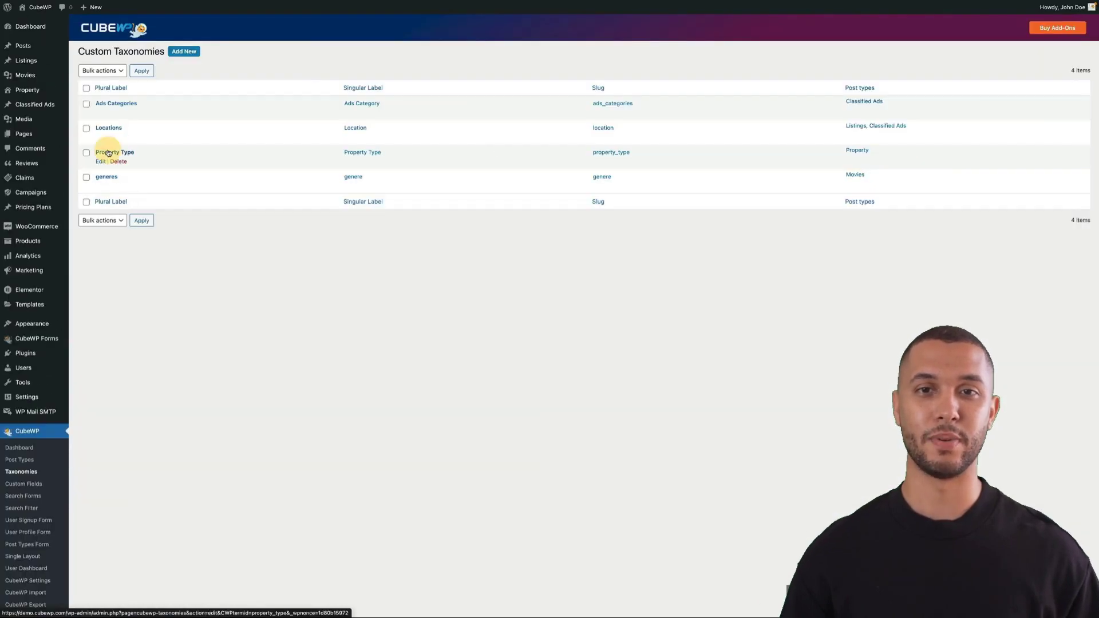
pyautogui.click(112, 152)
pyautogui.click(20, 471)
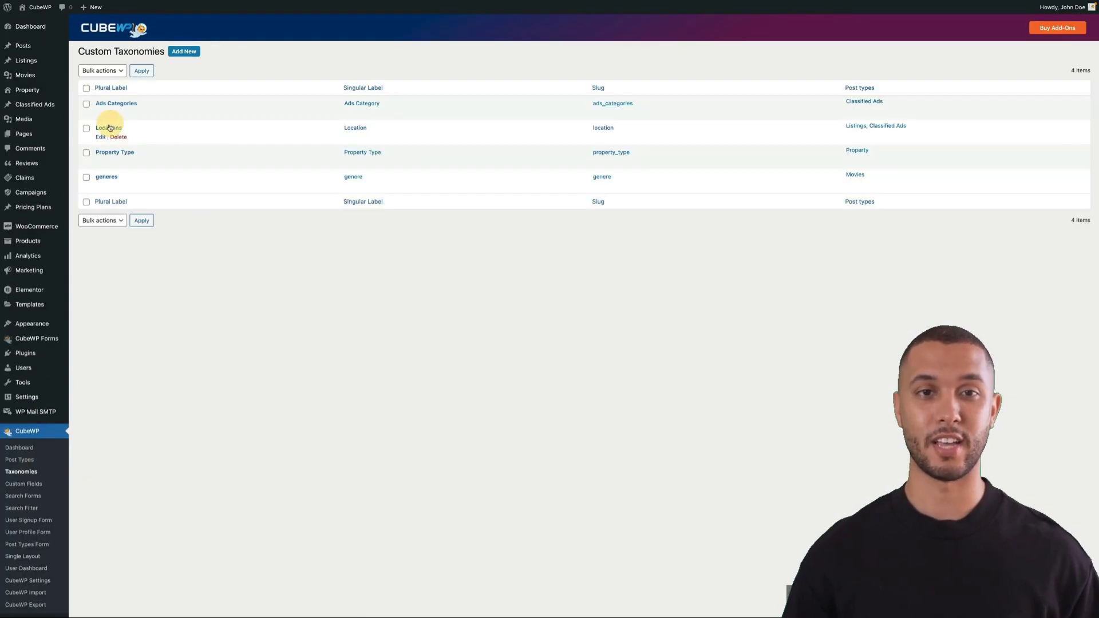
pyautogui.click(104, 132)
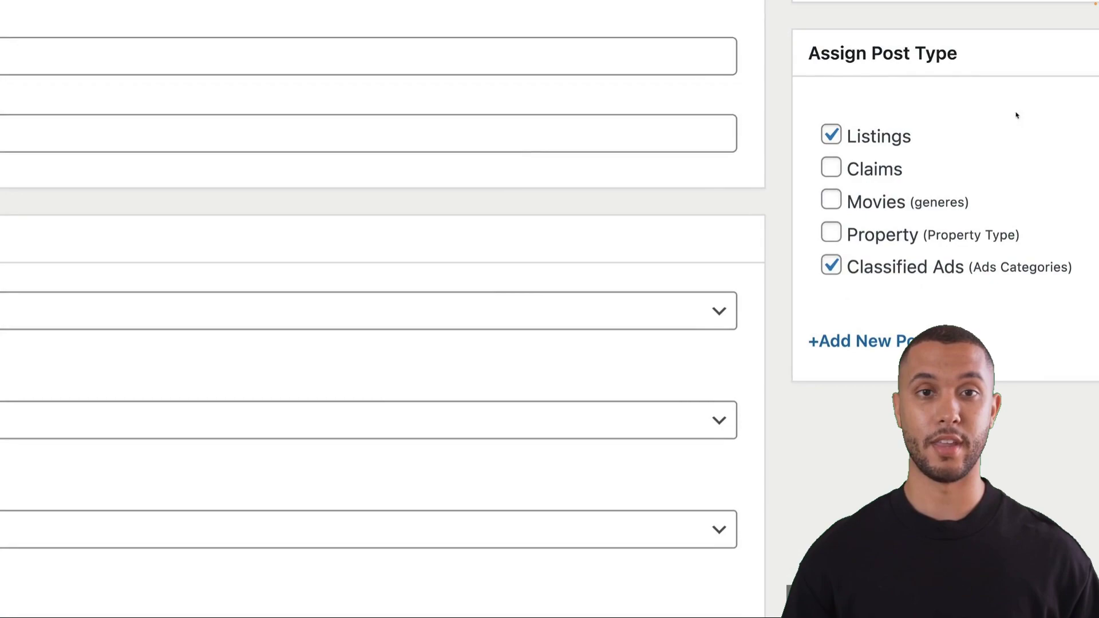
pyautogui.scroll(-1, 18, 439)
# Step: View the custom field groups for user roles and for post types
pyautogui.click(17, 440)
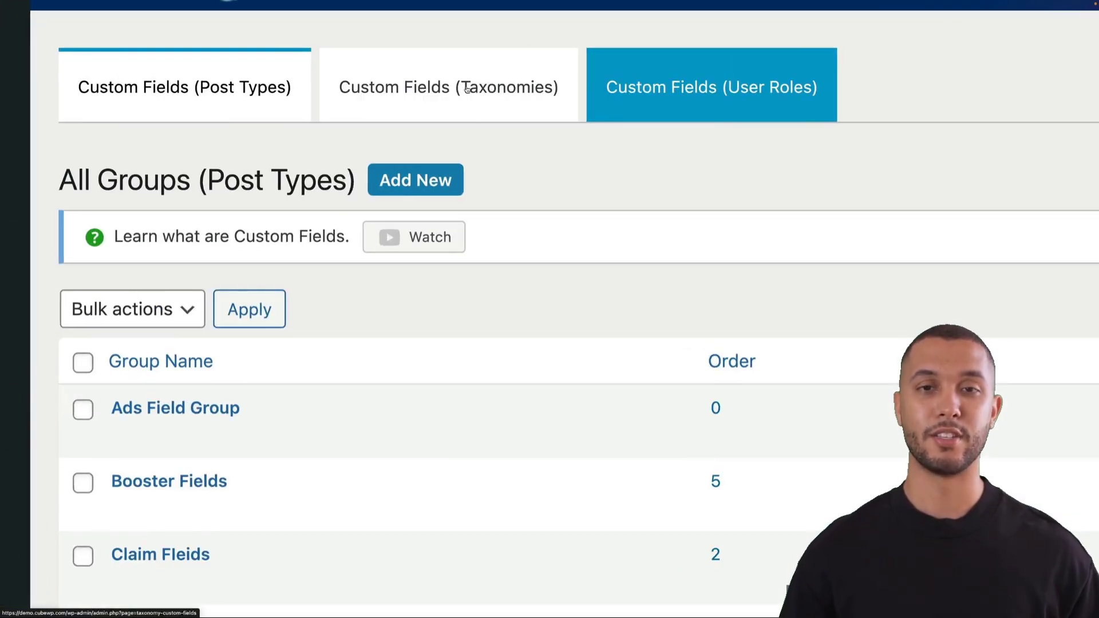
pyautogui.click(743, 97)
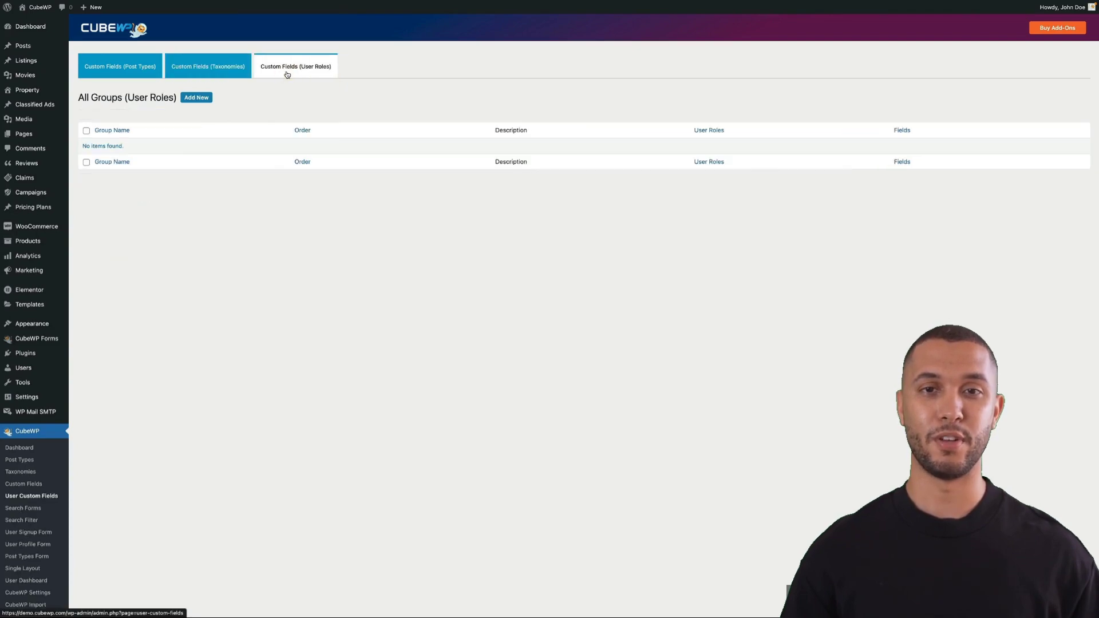
pyautogui.click(182, 94)
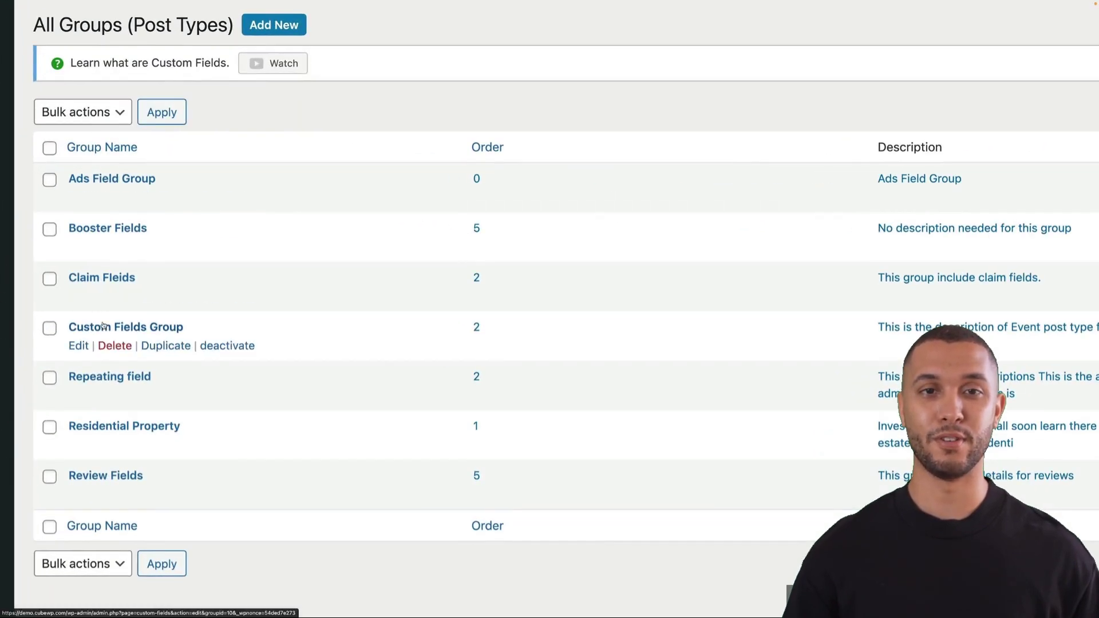
# Step: Open the Residential Property field group and inspect the settings of its Property Size, Price and Plot Location fields
pyautogui.click(124, 426)
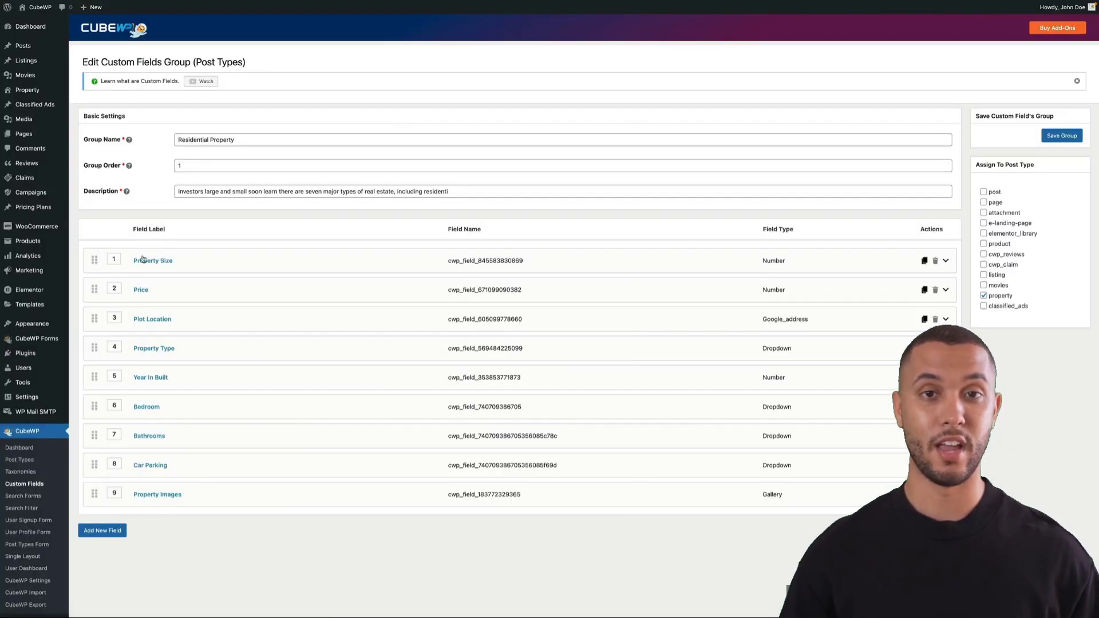
pyautogui.scroll(-1, 163, 397)
pyautogui.click(156, 232)
pyautogui.click(159, 232)
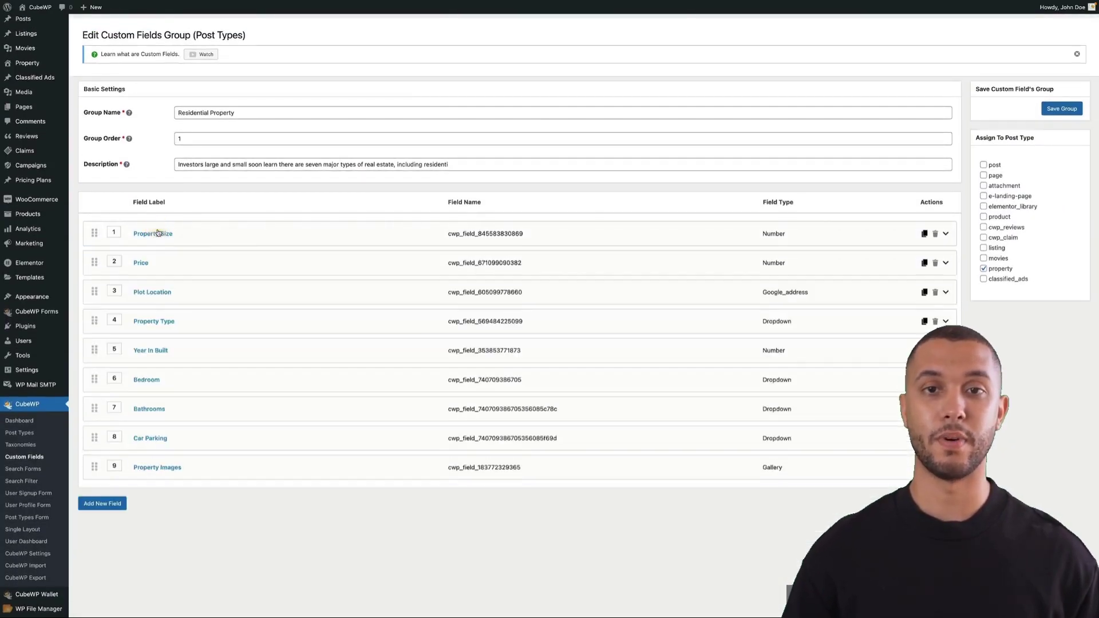
pyautogui.click(141, 263)
pyautogui.click(141, 263)
pyautogui.click(141, 292)
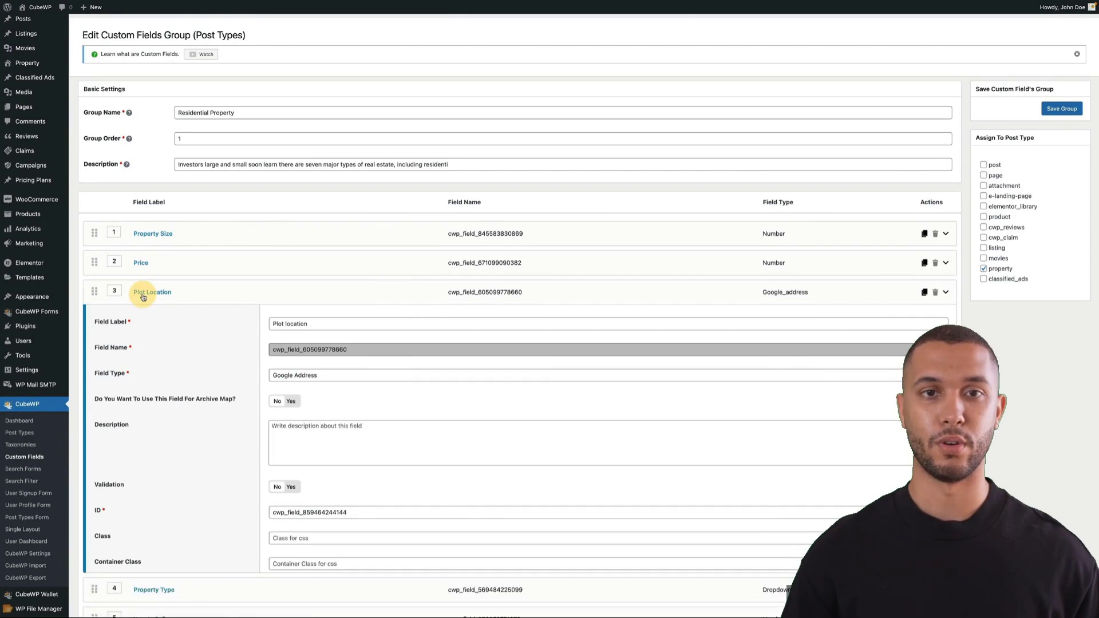
pyautogui.click(143, 298)
# Step: Add a new field to the Residential Property group and browse the available field types
pyautogui.click(103, 502)
pyautogui.scroll(-4, 295, 372)
pyautogui.click(295, 363)
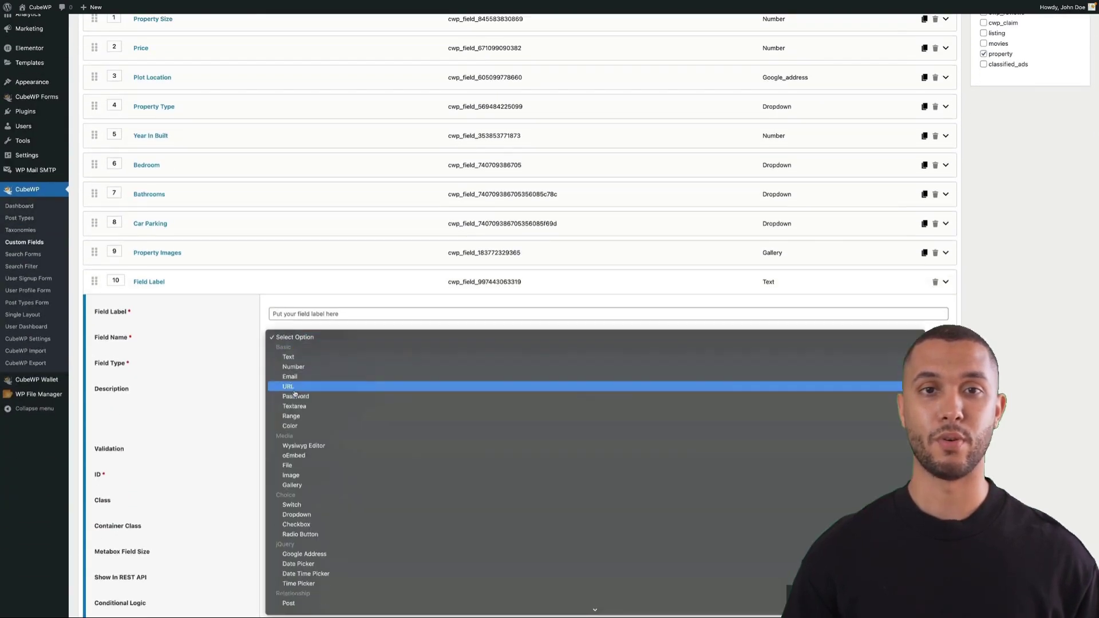
pyautogui.scroll(-3, 295, 393)
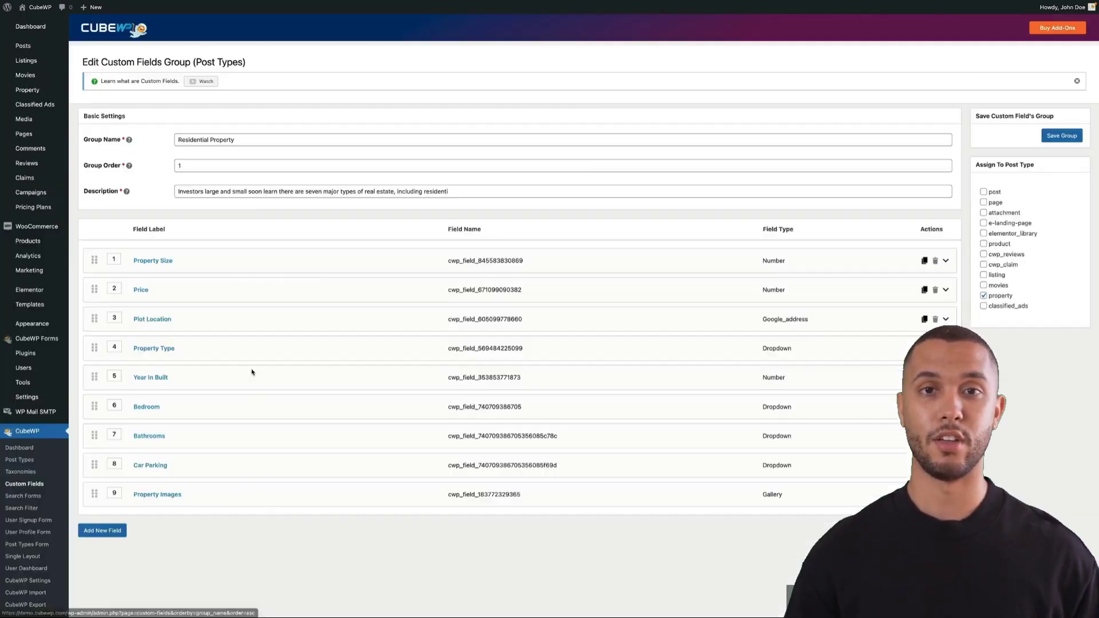
# Step: Reorder the Residential Property fields so that Bathrooms comes before Bedroom and Year In Built follows Bedroom
pyautogui.moveTo(94, 436); pyautogui.dragTo(94, 422)
pyautogui.moveTo(94, 377); pyautogui.dragTo(95, 444)
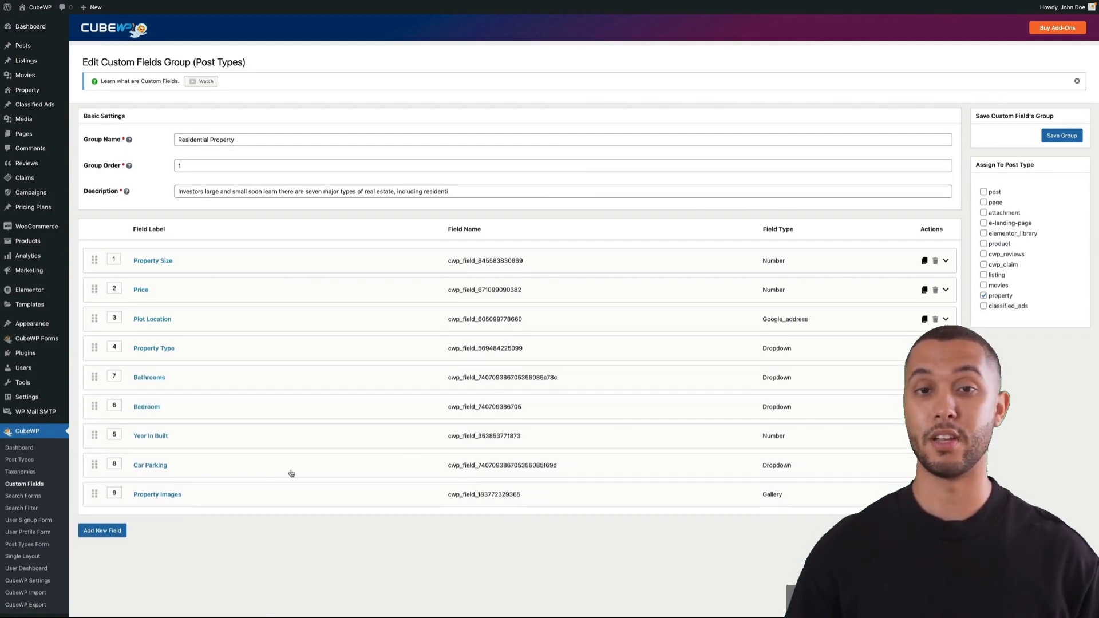
pyautogui.scroll(-2, 291, 473)
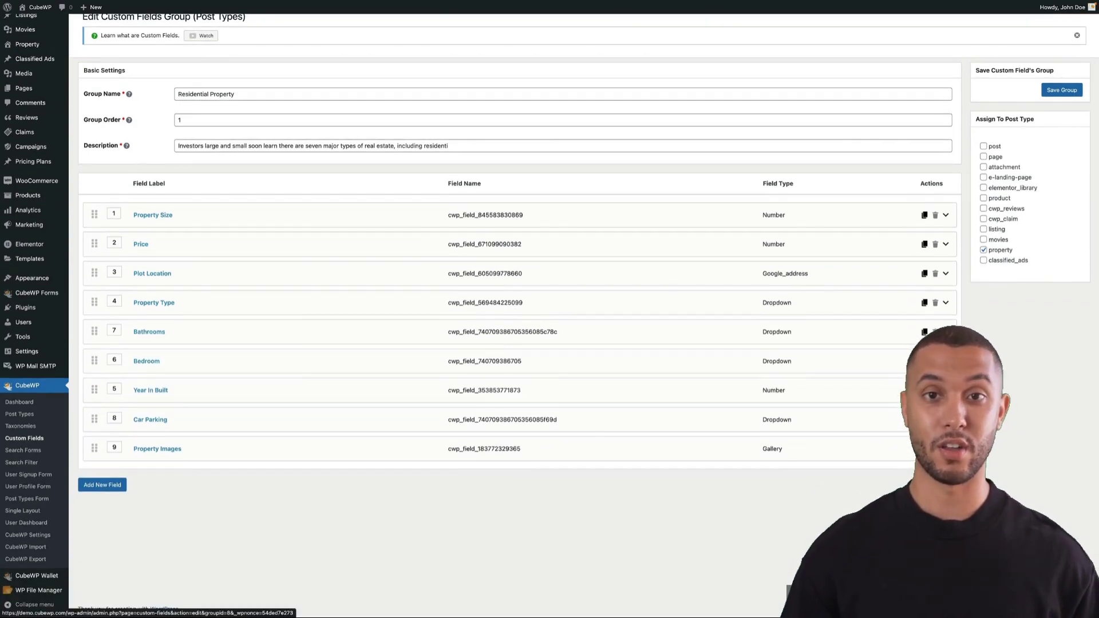
# Step: Duplicate the Property Images field and expand the copy to view its label and settings
pyautogui.click(924, 449)
pyautogui.click(187, 479)
pyautogui.click(365, 511)
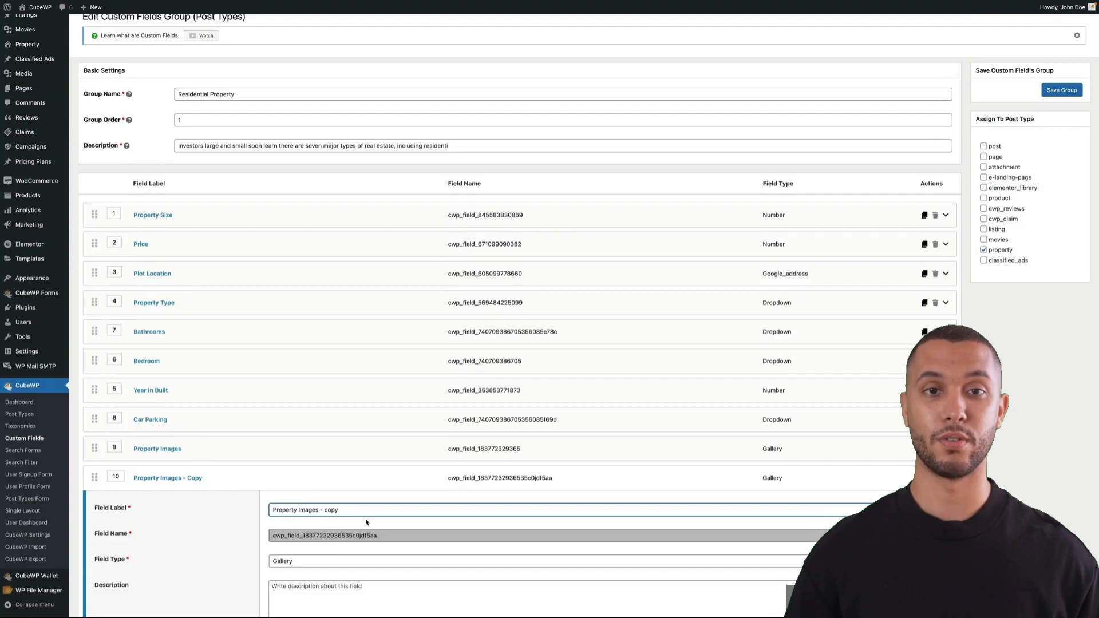
pyautogui.scroll(-3, 365, 521)
pyautogui.click(240, 406)
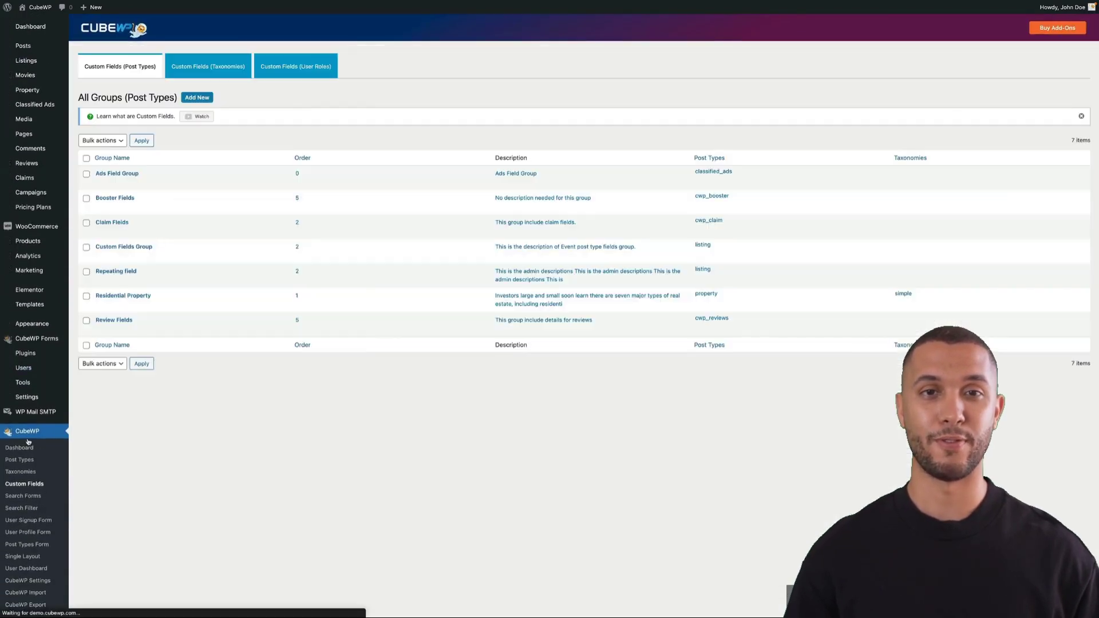
# Step: Open the Repeating field group and examine the Repeating Field's settings and sub fields
pyautogui.click(112, 271)
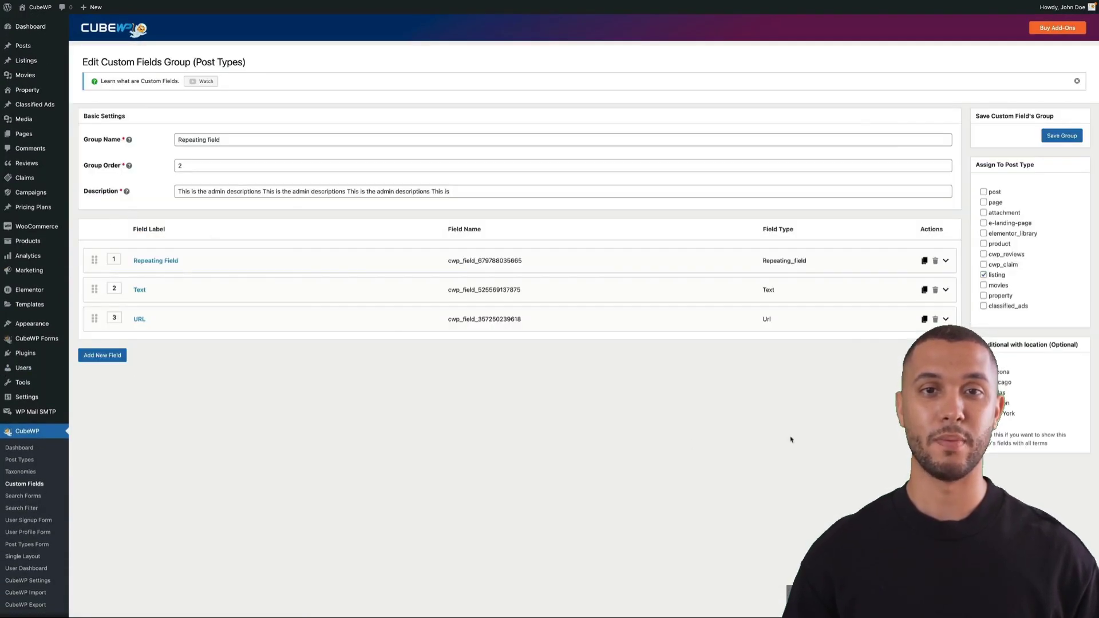
pyautogui.click(156, 260)
pyautogui.scroll(-2, 166, 378)
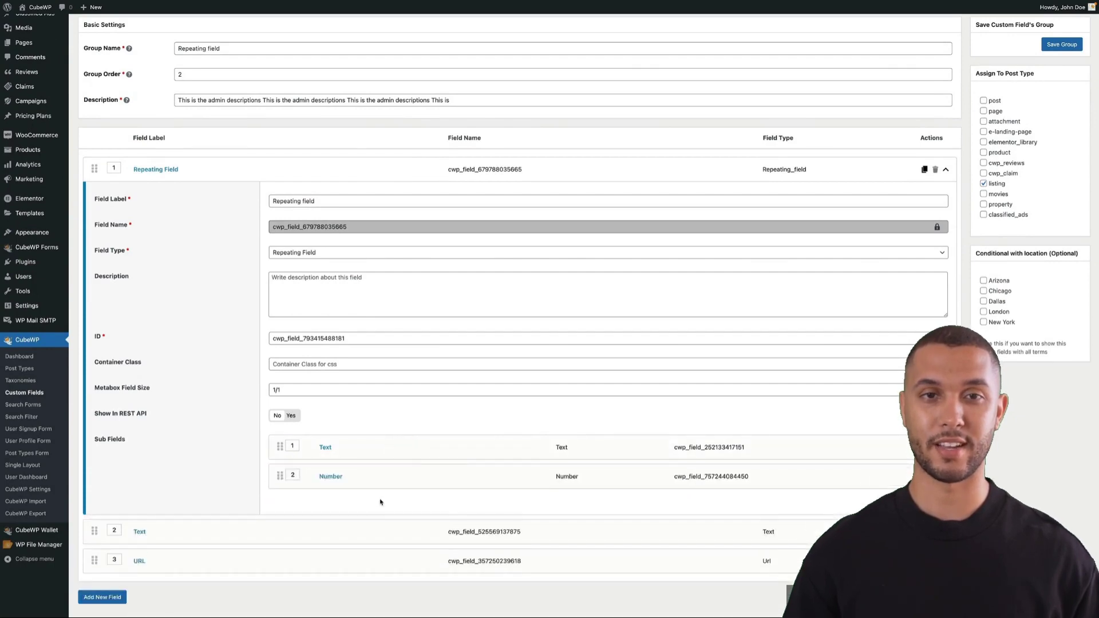
pyautogui.scroll(-1, 381, 502)
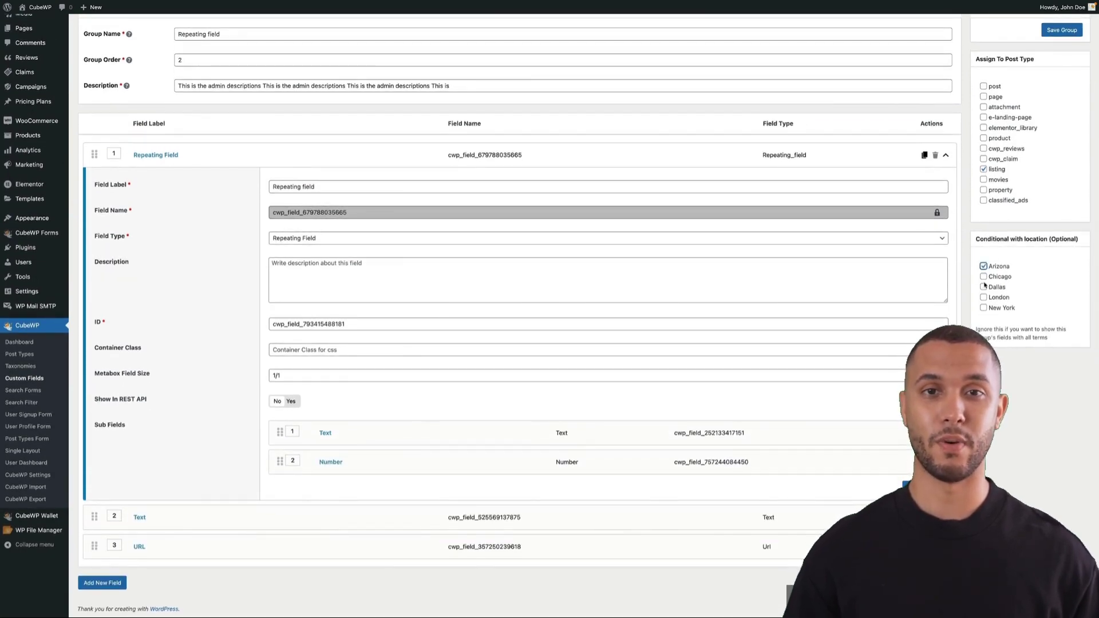
# Step: Make the Repeating field group conditional on the locations Arizona and Dallas
pyautogui.click(983, 266)
pyautogui.click(984, 287)
pyautogui.scroll(1, 1007, 304)
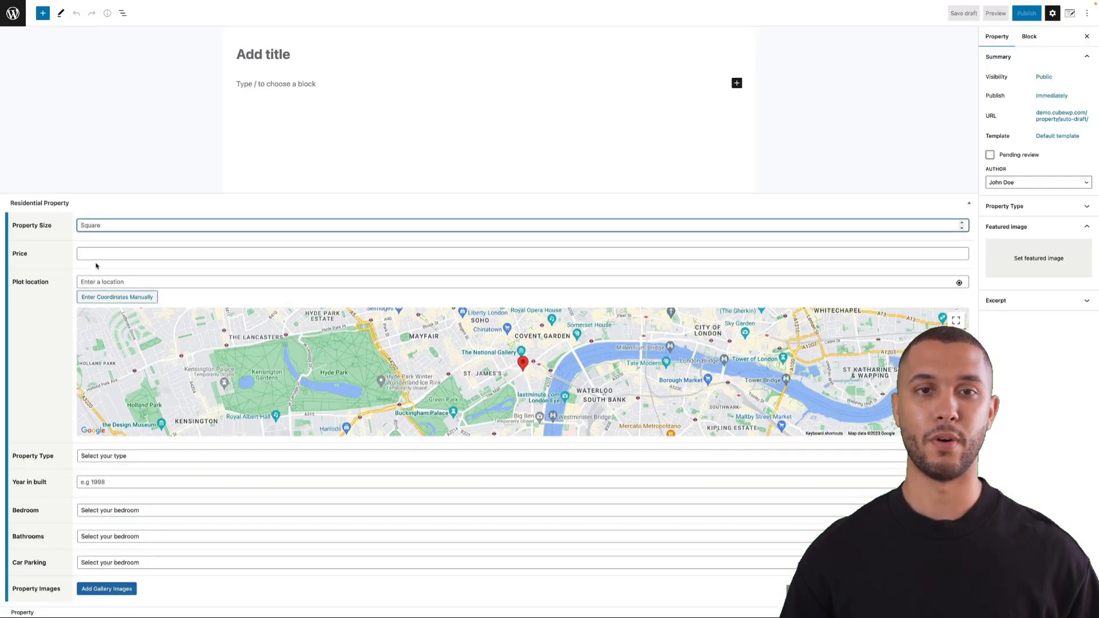
# Step: Examine the Residential Property fields on a new property post, including the Property Type options
pyautogui.click(89, 253)
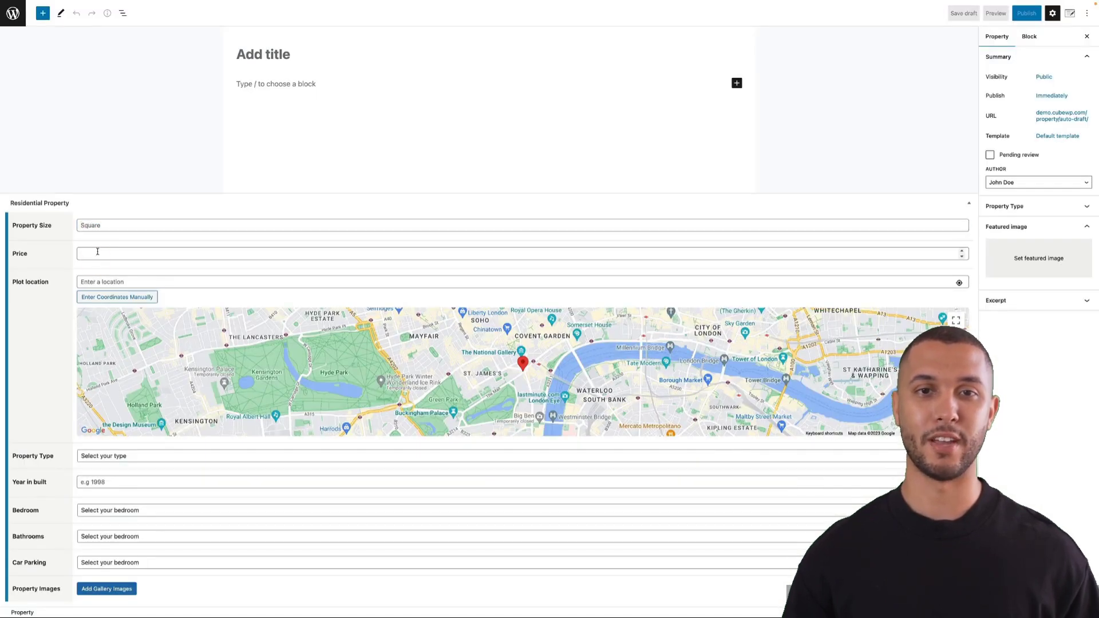
pyautogui.click(94, 281)
pyautogui.click(96, 455)
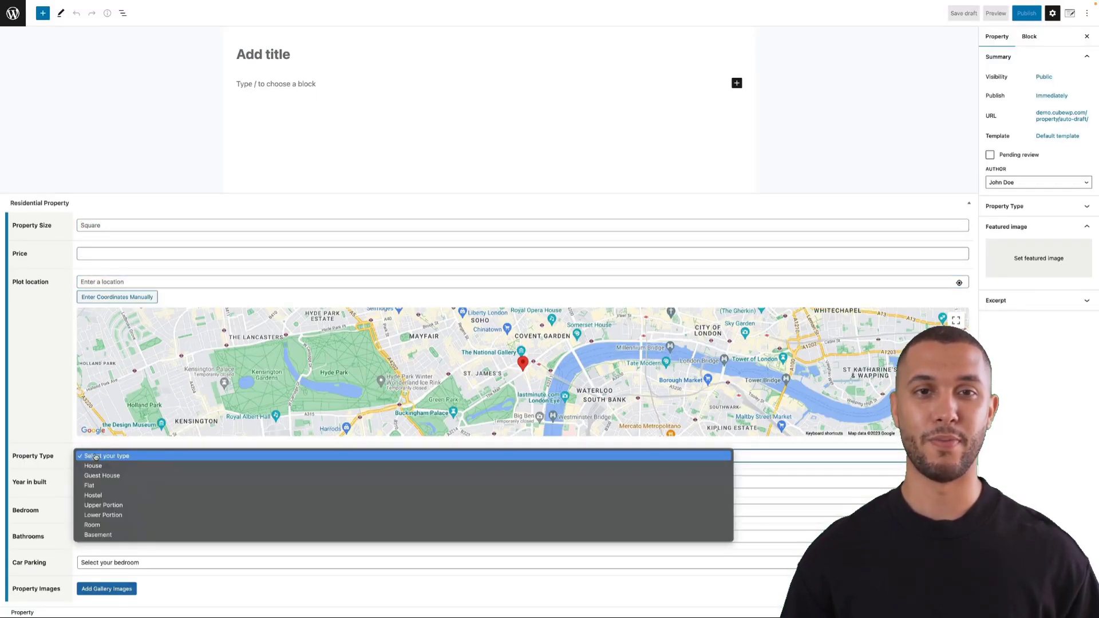
pyautogui.click(96, 457)
pyautogui.click(96, 465)
pyautogui.click(105, 453)
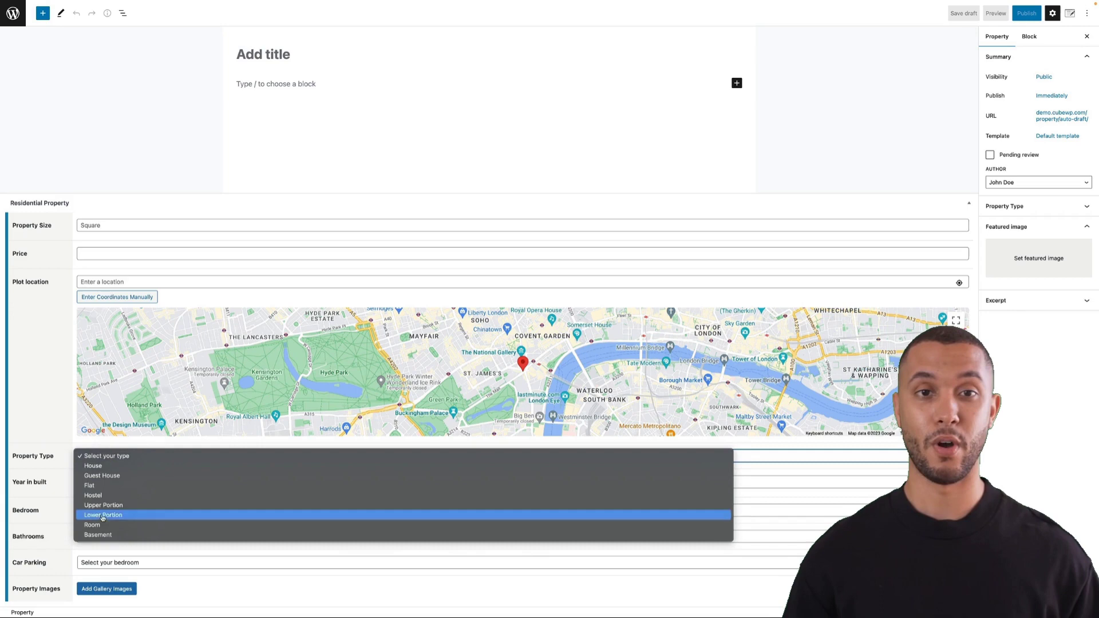
pyautogui.click(205, 600)
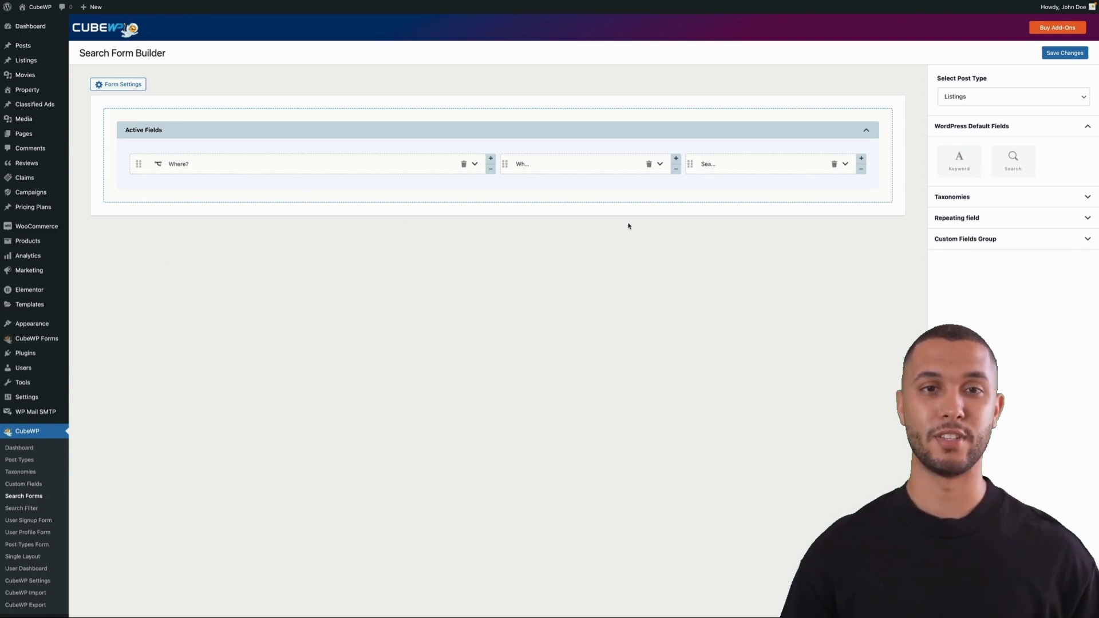
# Step: Check which post types can be selected in the Search Form Builder, leaving Listings selected
pyautogui.click(1013, 97)
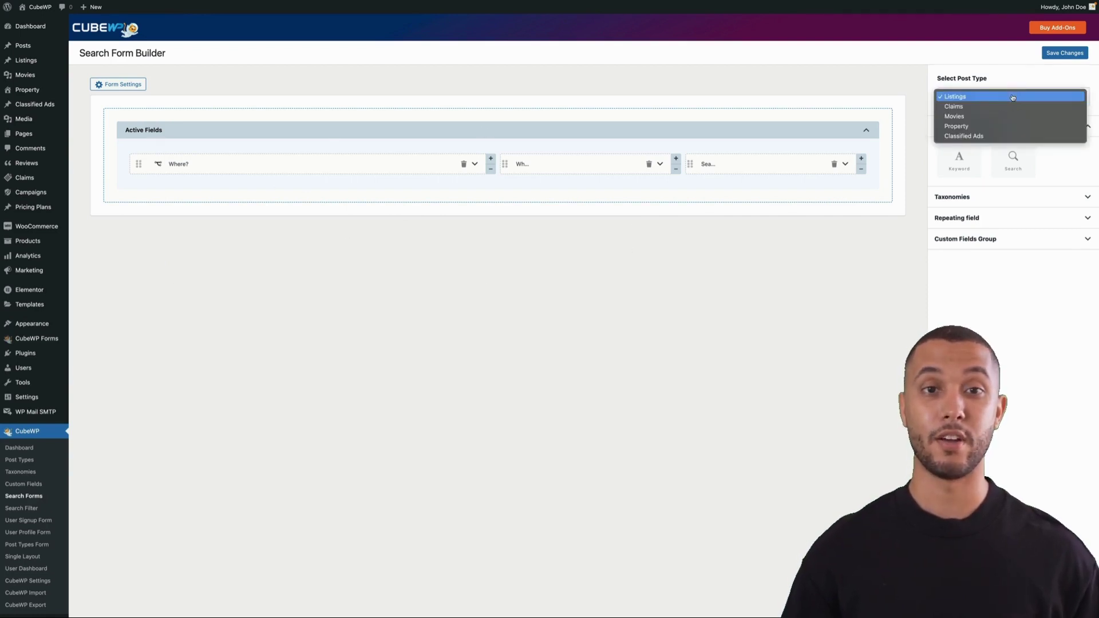
pyautogui.click(1004, 78)
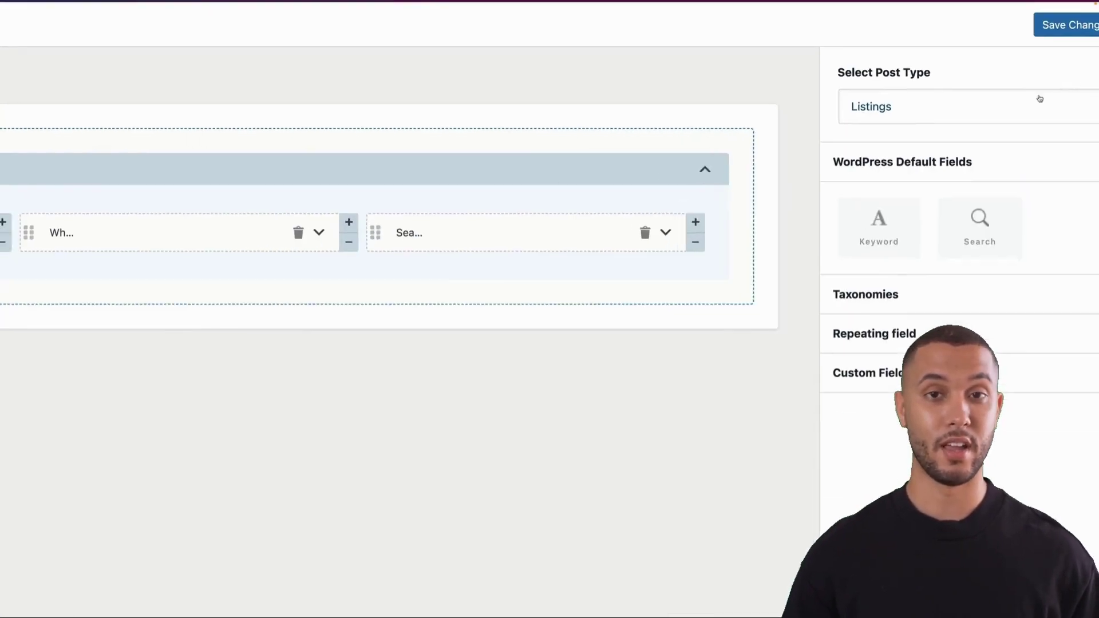
# Step: Load the Property post type in the Search Form Builder and expand its Taxonomies and Residential Property fields
pyautogui.click(1032, 90)
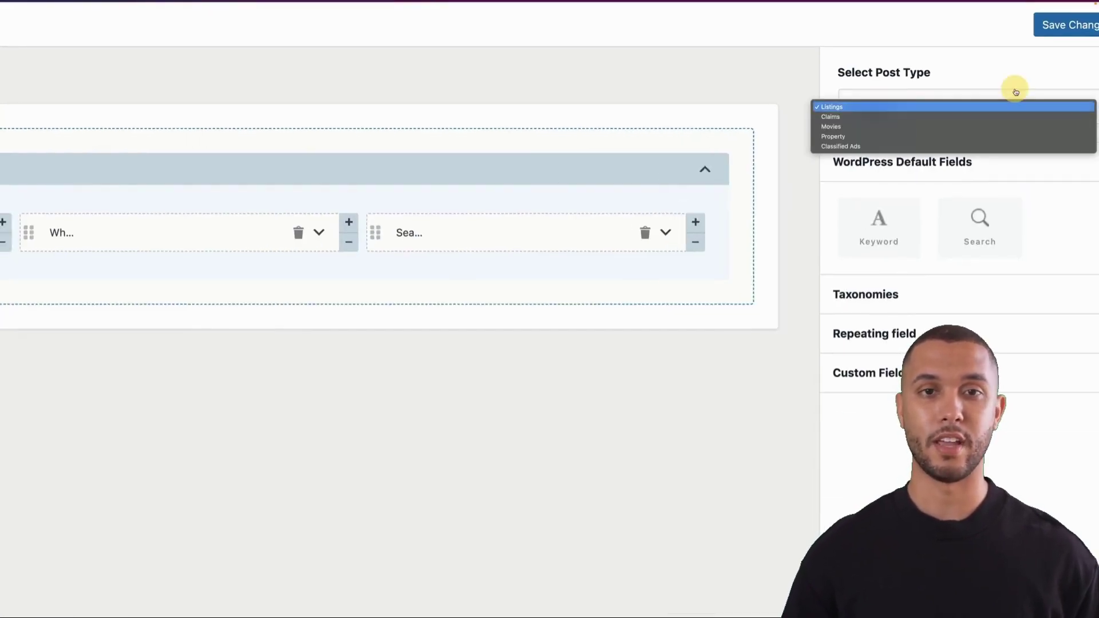
pyautogui.click(973, 136)
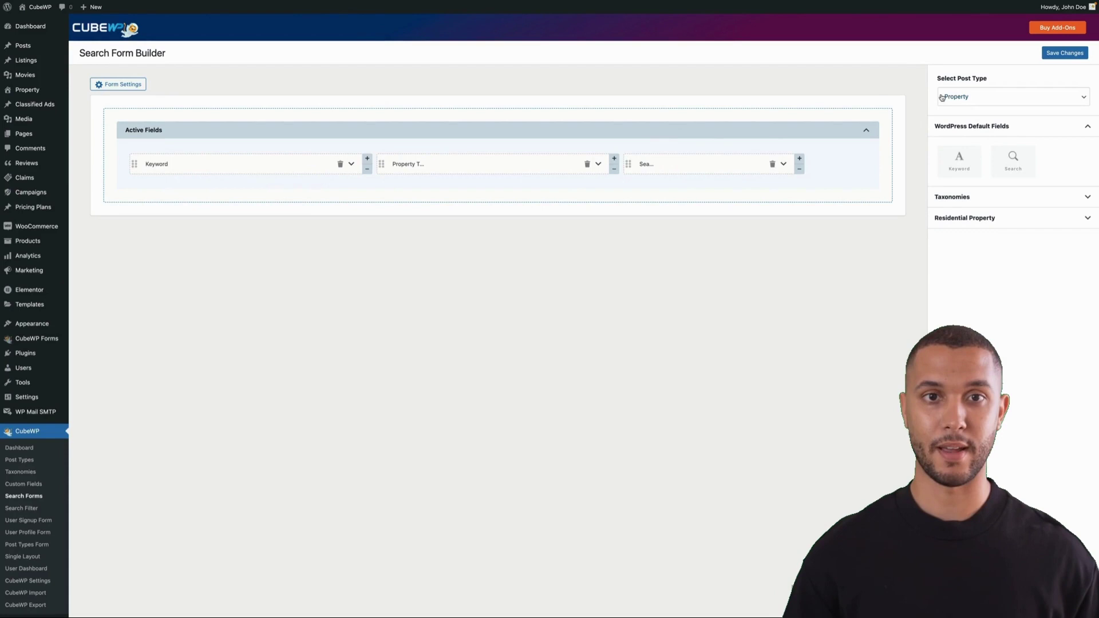
pyautogui.click(1009, 205)
pyautogui.click(966, 269)
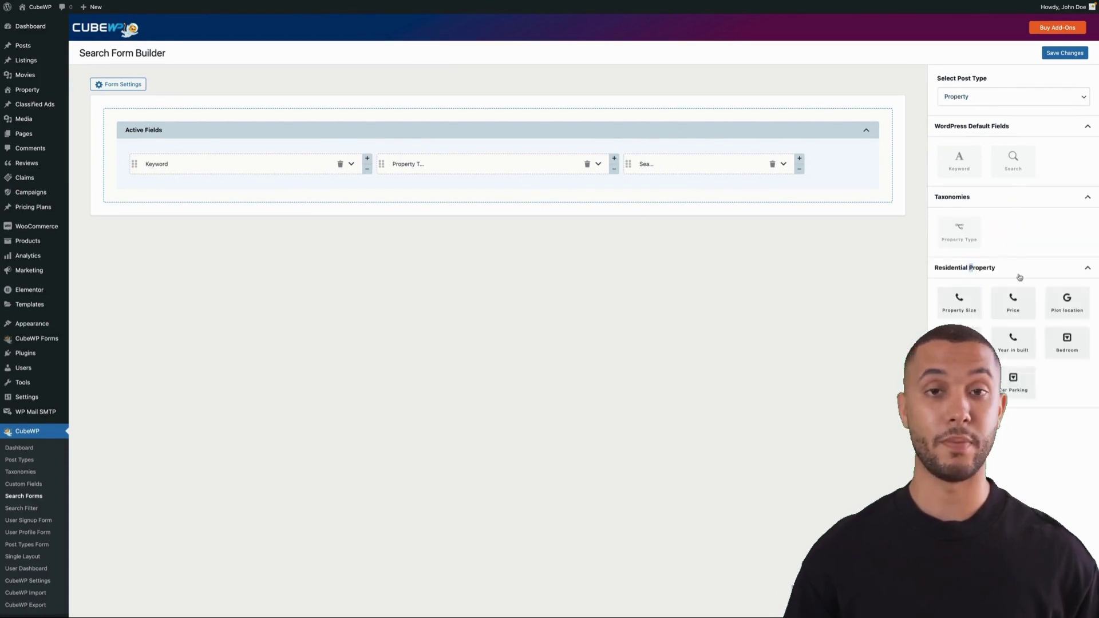
# Step: Add the Property Size, Bathrooms and Car Parking fields to the property search form, with Car Parking above Bathrooms
pyautogui.moveTo(959, 302); pyautogui.dragTo(538, 185)
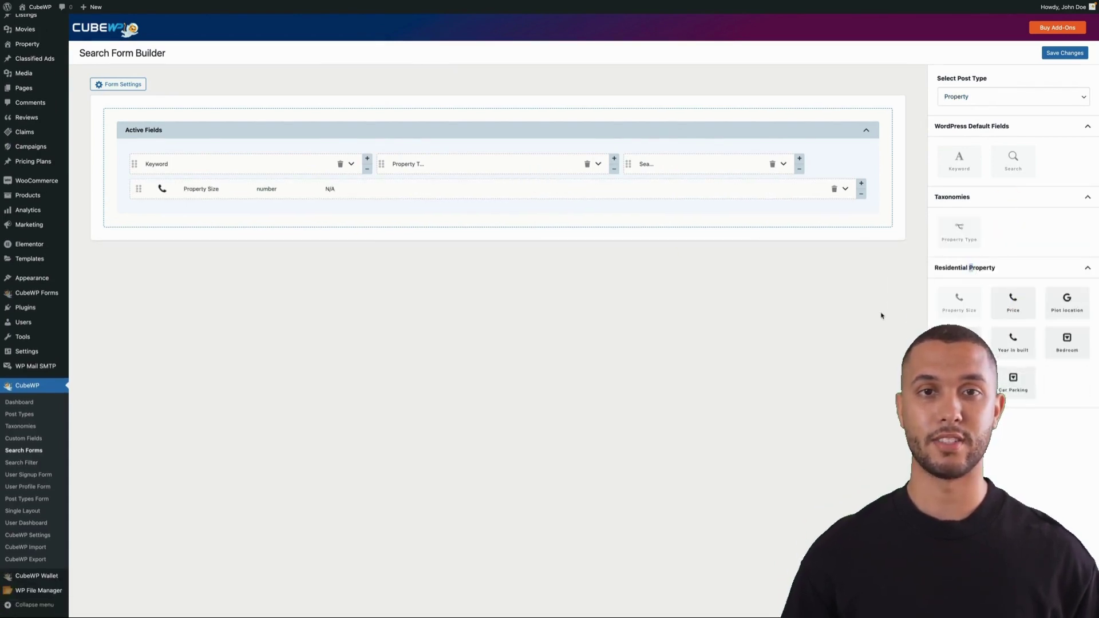
pyautogui.moveTo(960, 342); pyautogui.dragTo(774, 208)
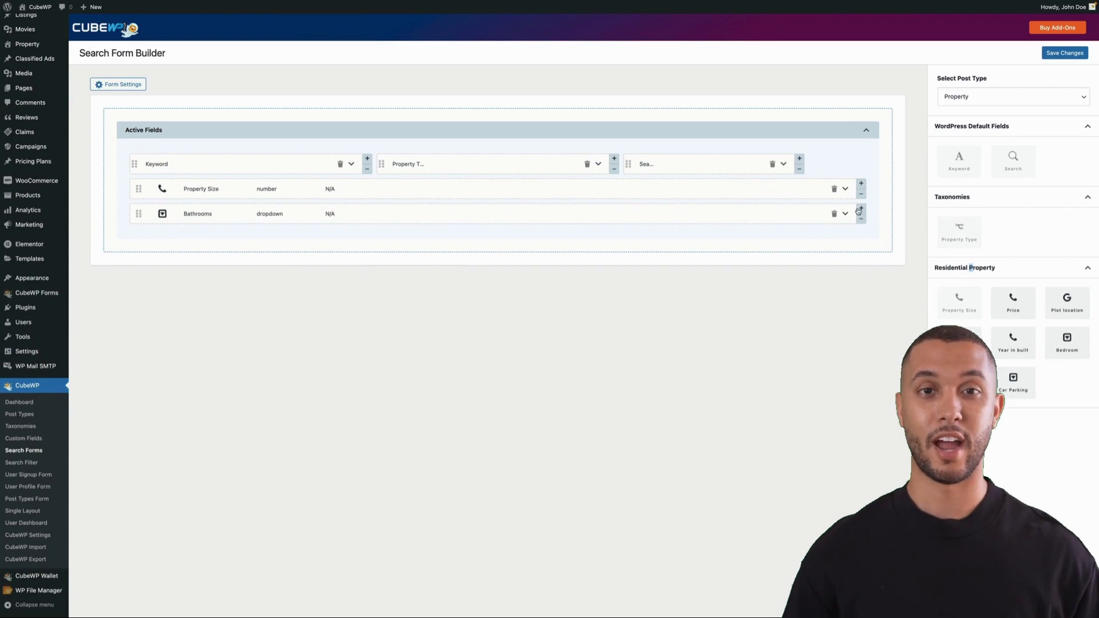
pyautogui.moveTo(1013, 379); pyautogui.dragTo(792, 209)
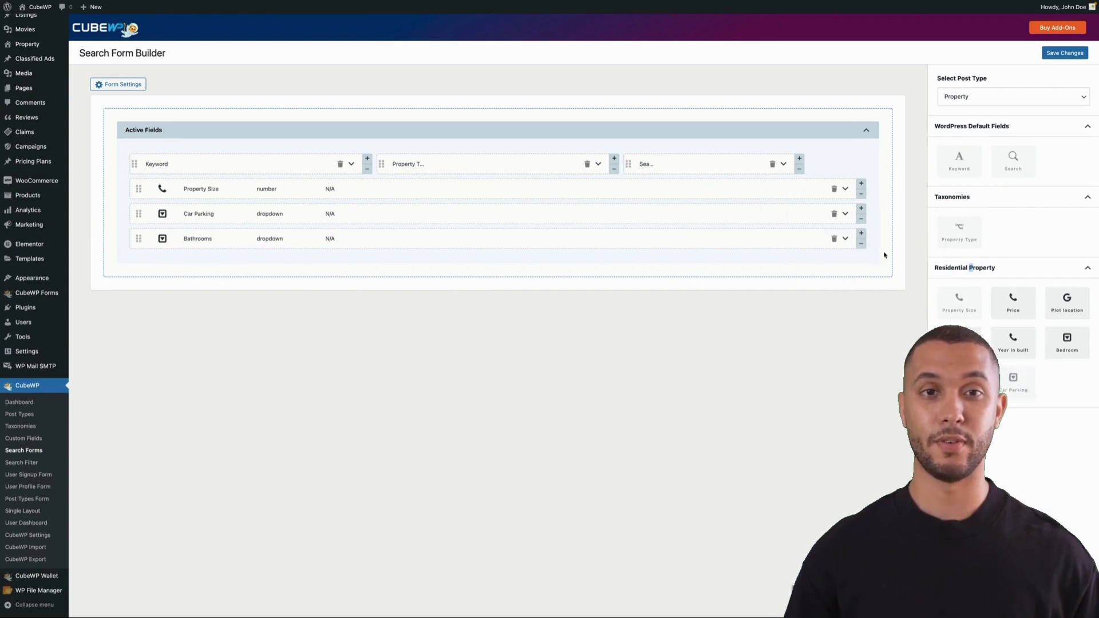
# Step: Narrow the Property Size and Car Parking fields to about half width so they share one row
pyautogui.click(862, 198)
pyautogui.click(677, 194)
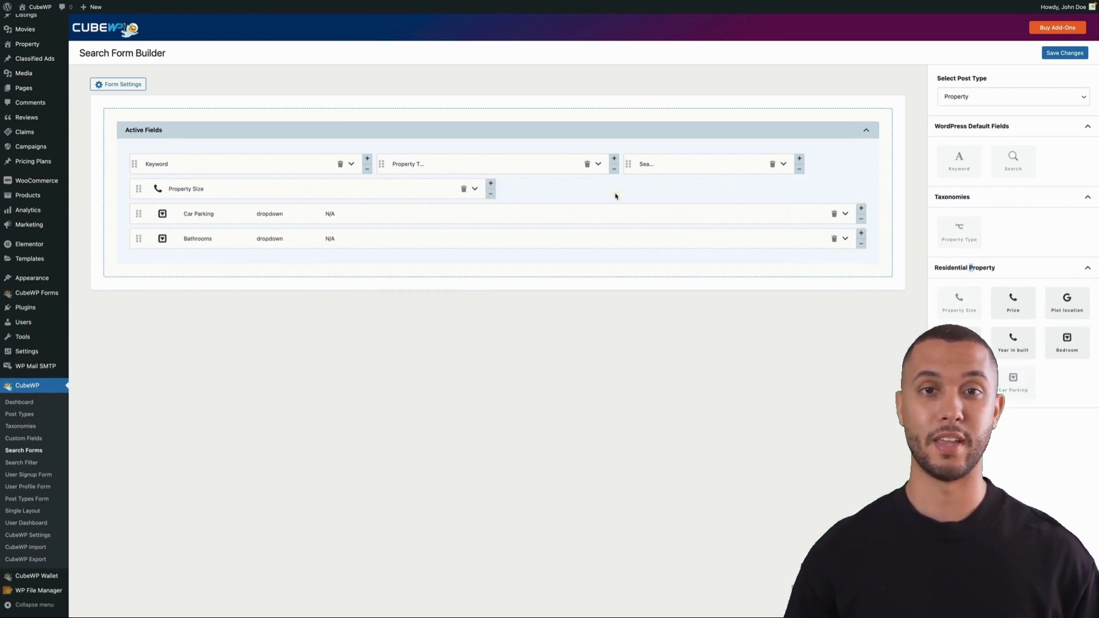
pyautogui.click(862, 218)
pyautogui.click(677, 219)
pyautogui.click(615, 219)
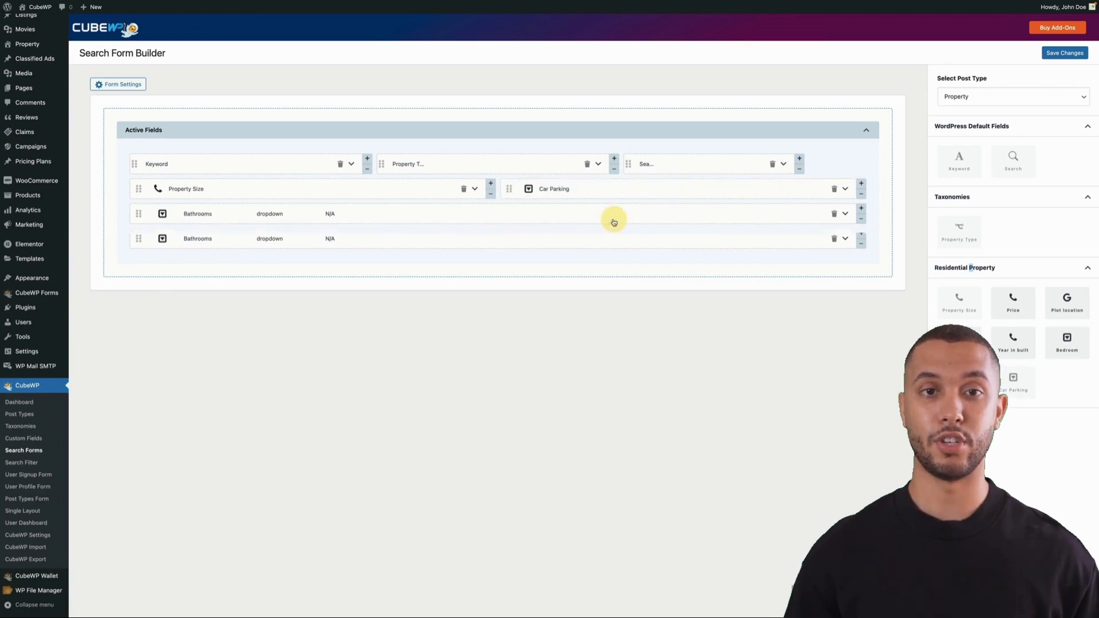
pyautogui.click(426, 239)
# Step: Review the search form's container class, class, ID and result page settings, and save the property search form
pyautogui.click(119, 86)
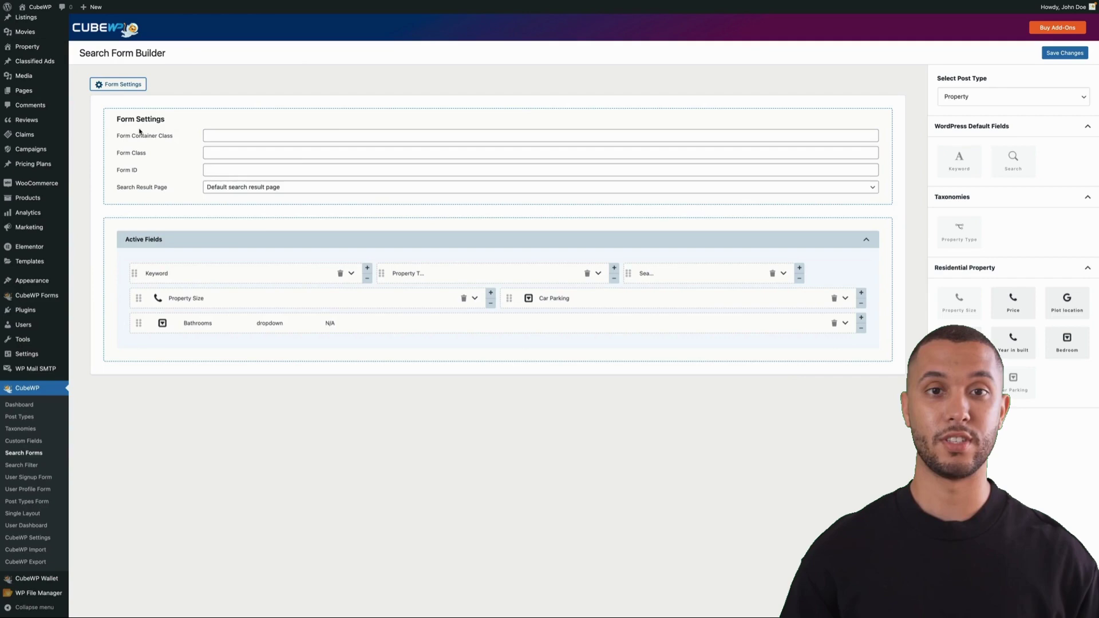
pyautogui.moveTo(144, 140); pyautogui.dragTo(154, 176)
pyautogui.click(229, 79)
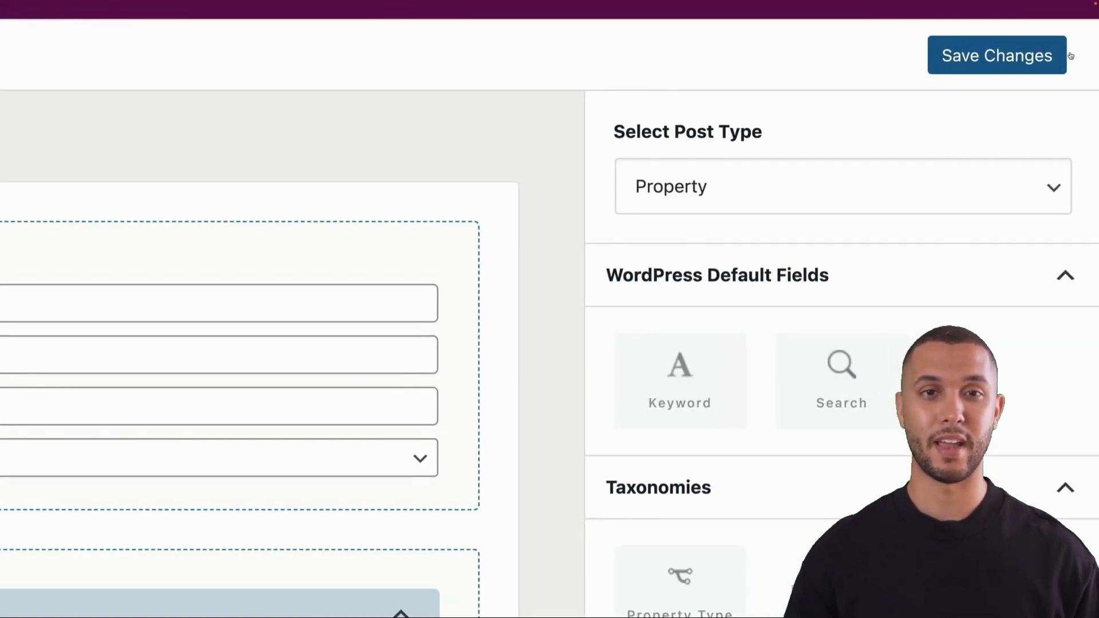
pyautogui.click(1074, 54)
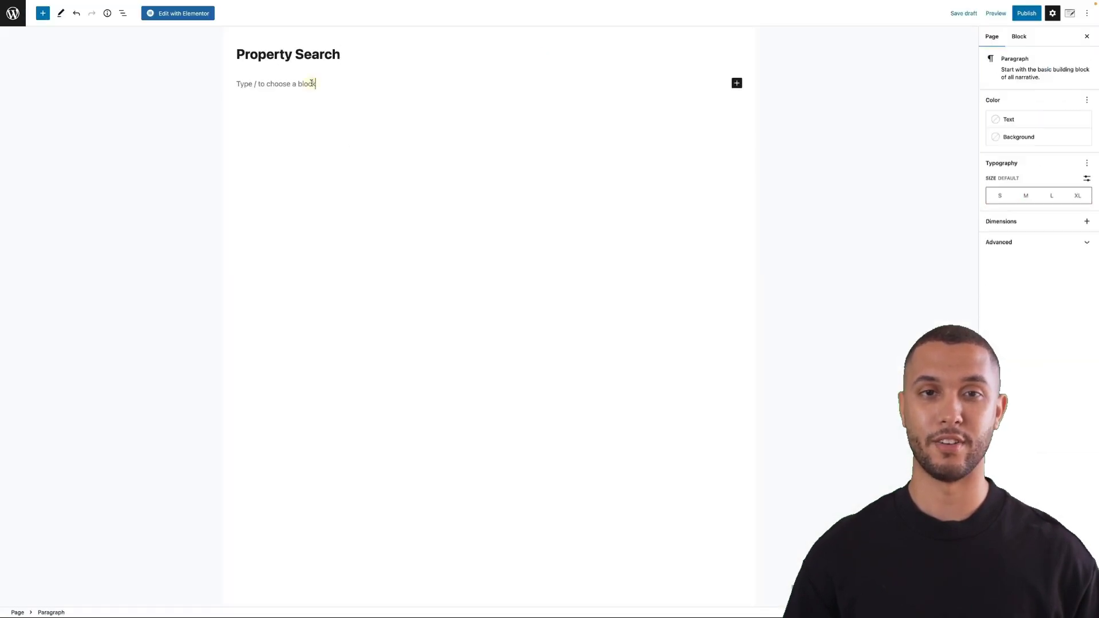
# Step: Insert the shortcode [cwpSearch type="property"] into the Property Search page and preview the page
pyautogui.write('[cwpSearch type="property"]')
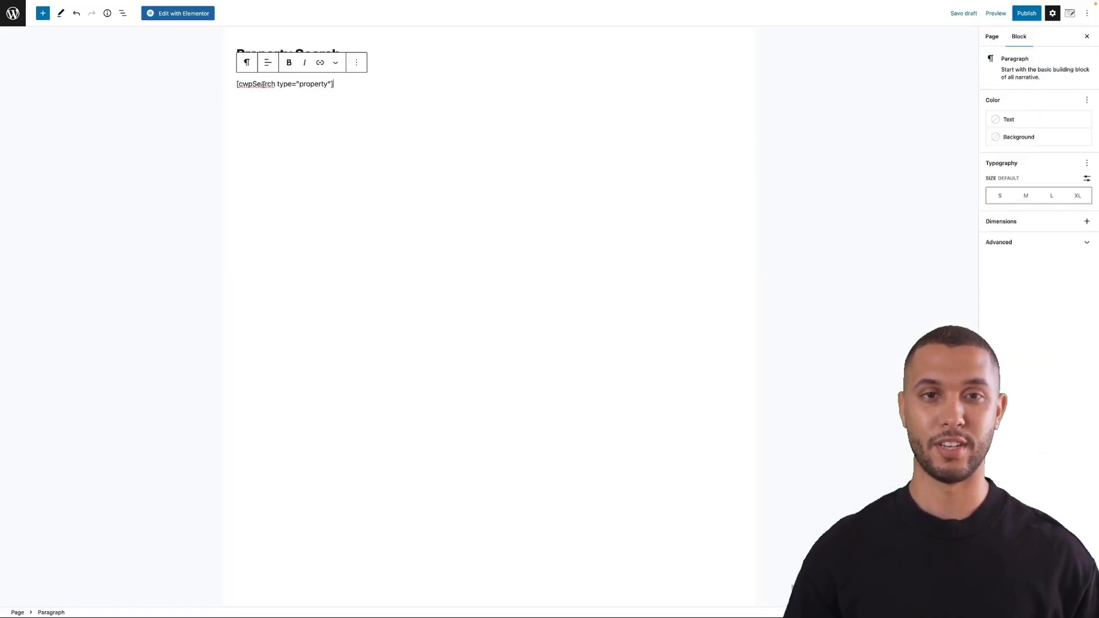
pyautogui.click(280, 131)
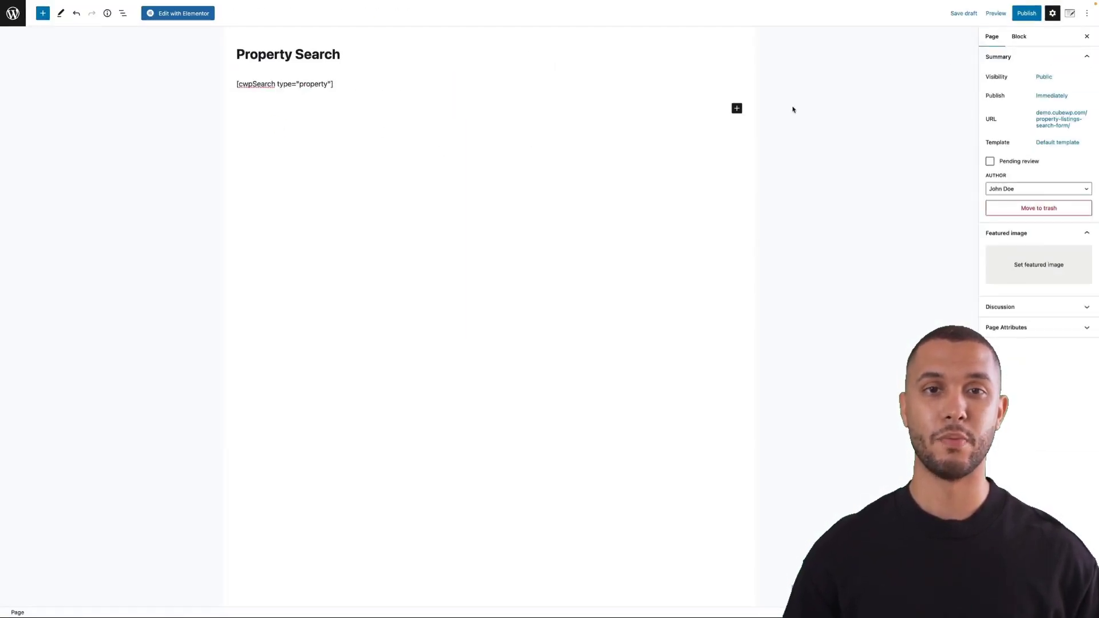
pyautogui.click(997, 14)
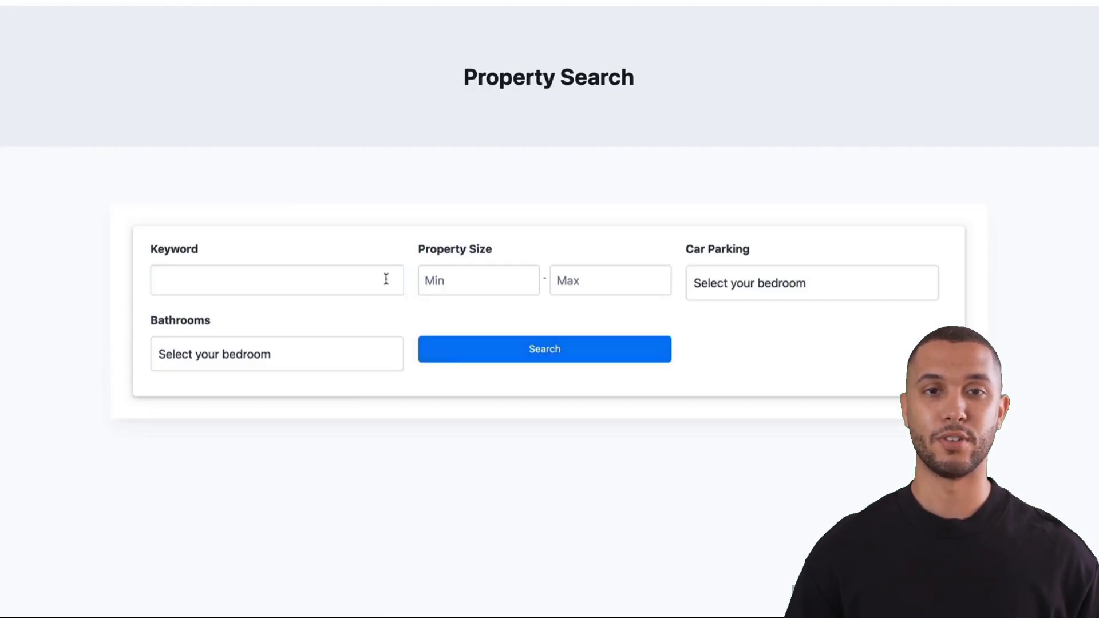
# Step: Inspect the Bathrooms, Property Size and Car Parking inputs of the search form on the Property Search page
pyautogui.click(273, 354)
pyautogui.click(458, 281)
pyautogui.click(606, 282)
pyautogui.click(745, 282)
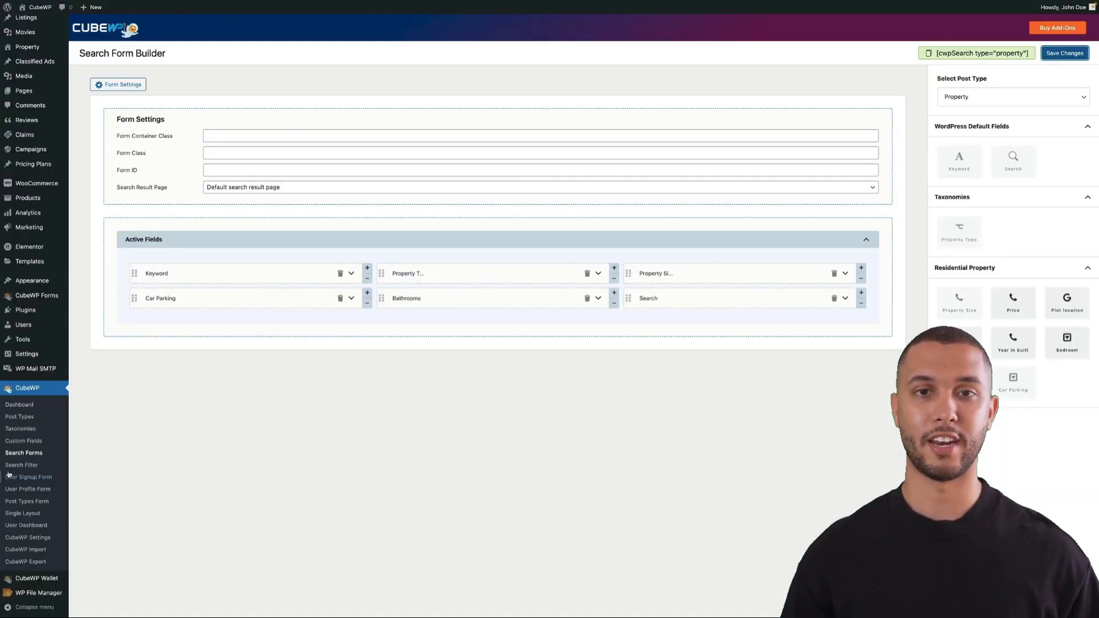
# Step: In the Search Filter Builder for Listings, move the Keyword field below Locations and expand the available field groups
pyautogui.click(17, 465)
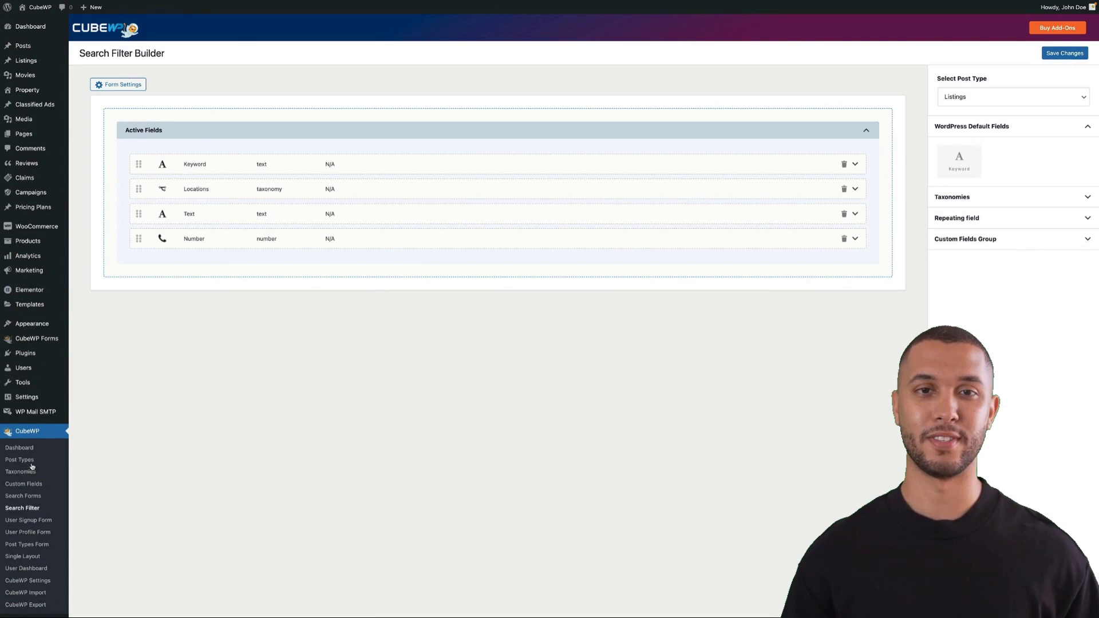
pyautogui.moveTo(136, 163); pyautogui.dragTo(136, 205)
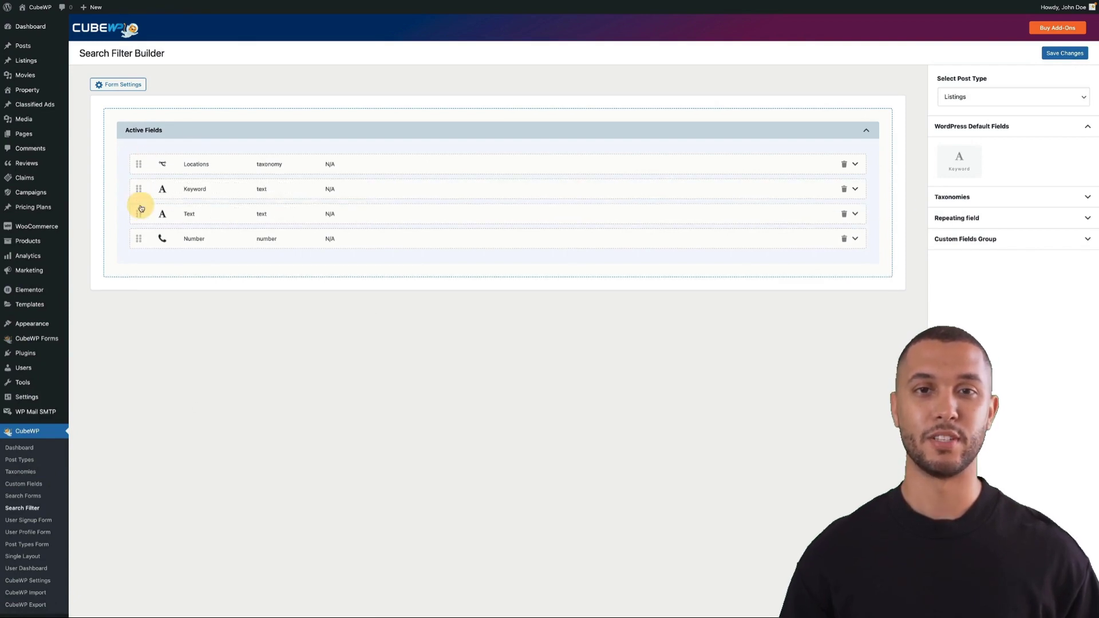
pyautogui.click(1013, 96)
pyautogui.click(1024, 190)
pyautogui.click(1025, 193)
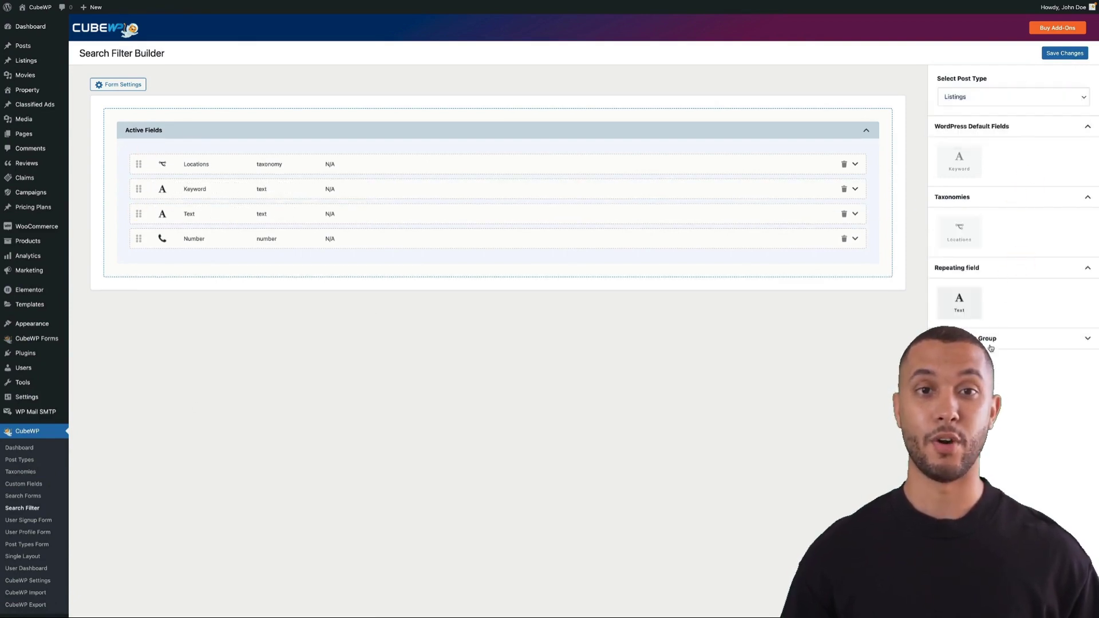
pyautogui.click(991, 343)
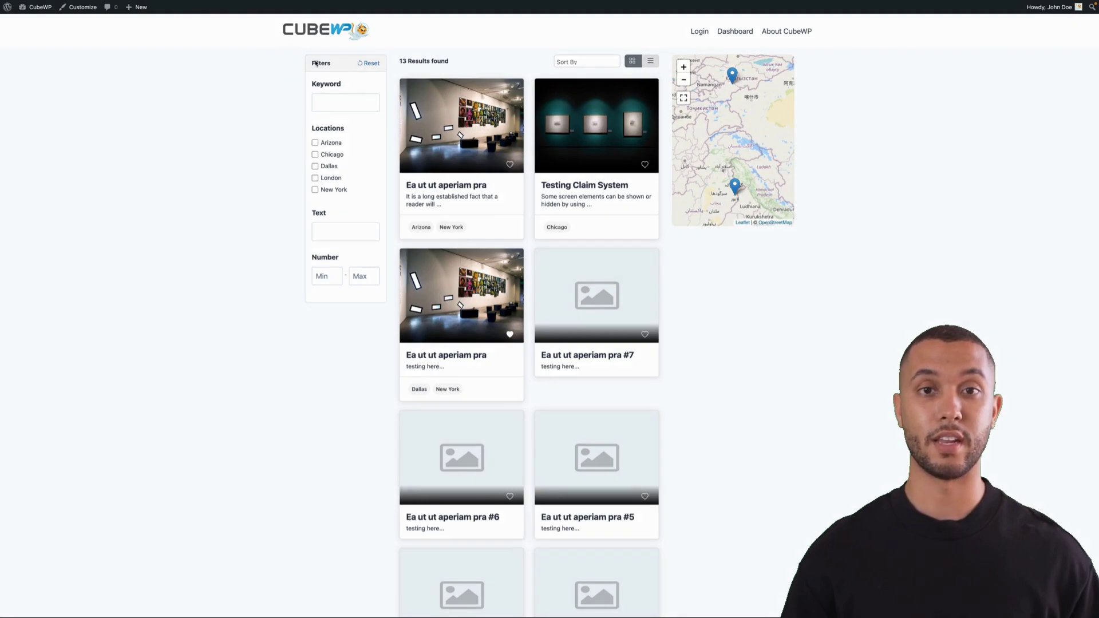
# Step: Examine the Keyword, Locations, Text and Number filters on the listings results page
pyautogui.scroll(-4, 308, 289)
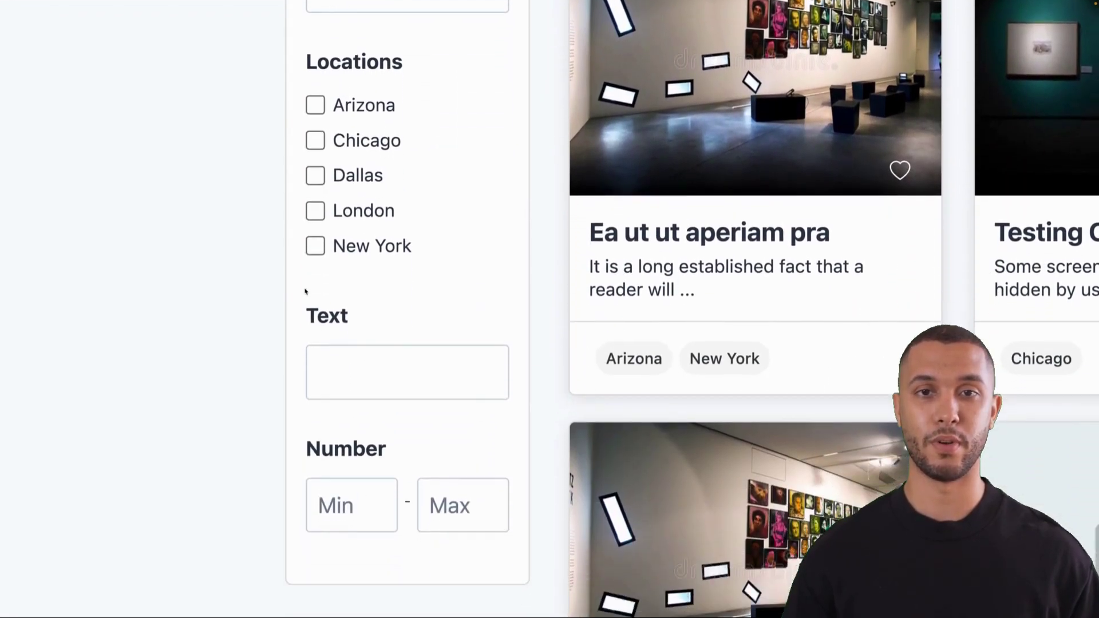
pyautogui.scroll(1, 309, 288)
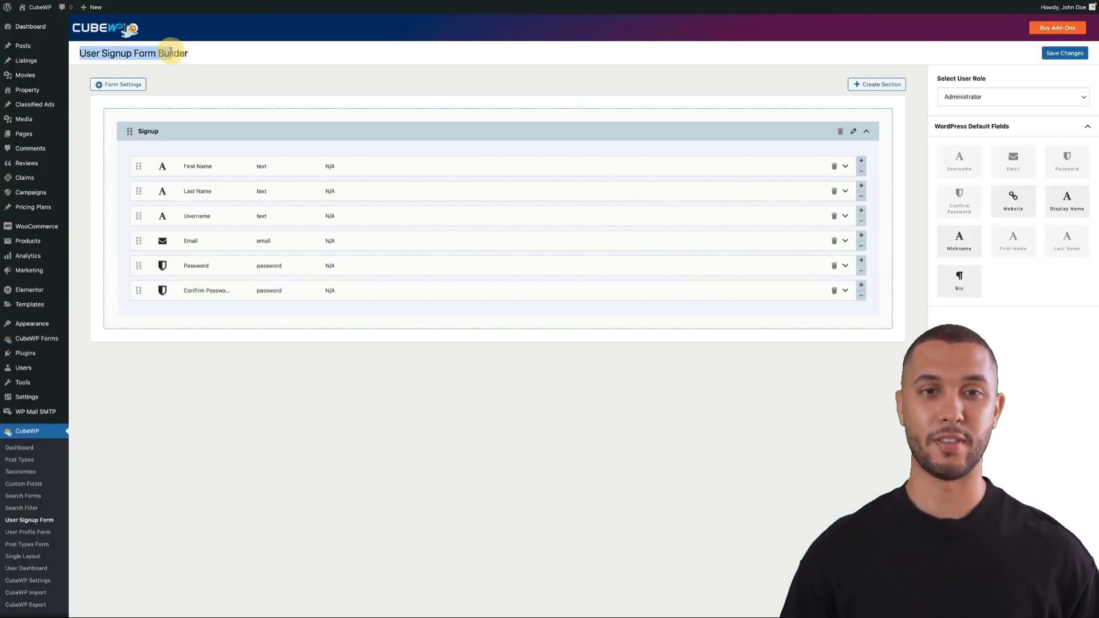
# Step: Check the user role selection in the User Signup Form Builder, leaving Administrator selected
pyautogui.click(1026, 100)
pyautogui.click(957, 73)
pyautogui.moveTo(941, 79); pyautogui.dragTo(983, 79)
pyautogui.click(1054, 77)
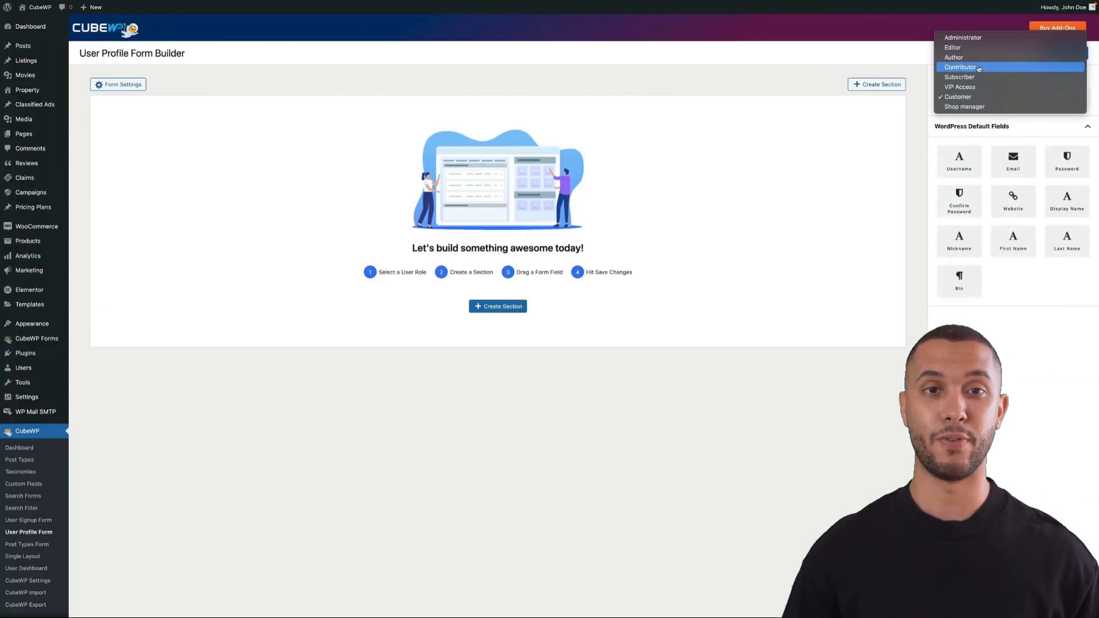
# Step: Create a section titled User Profile in the Author profile form and add the Username and Email fields to it
pyautogui.click(1011, 67)
pyautogui.click(518, 304)
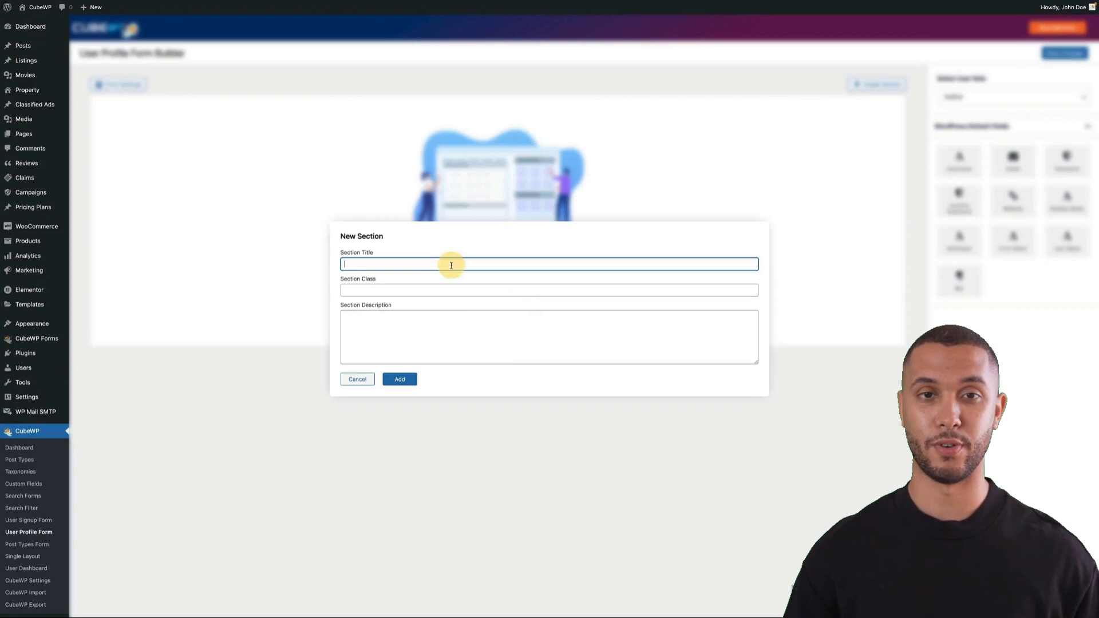
pyautogui.click(400, 379)
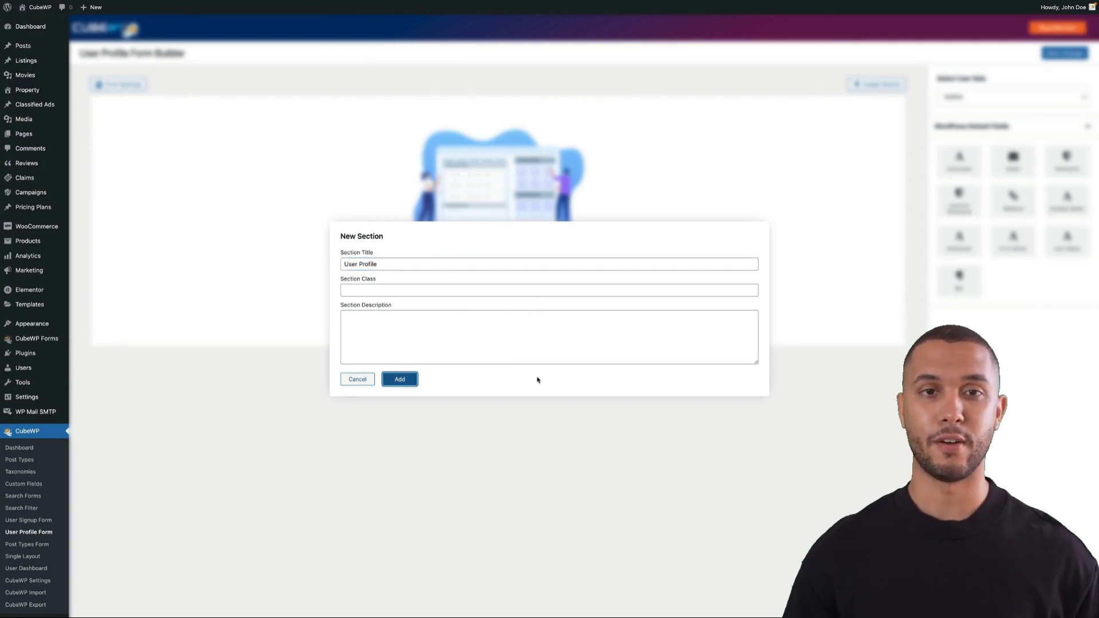
pyautogui.moveTo(962, 162); pyautogui.dragTo(787, 166)
pyautogui.moveTo(1010, 166); pyautogui.dragTo(724, 183)
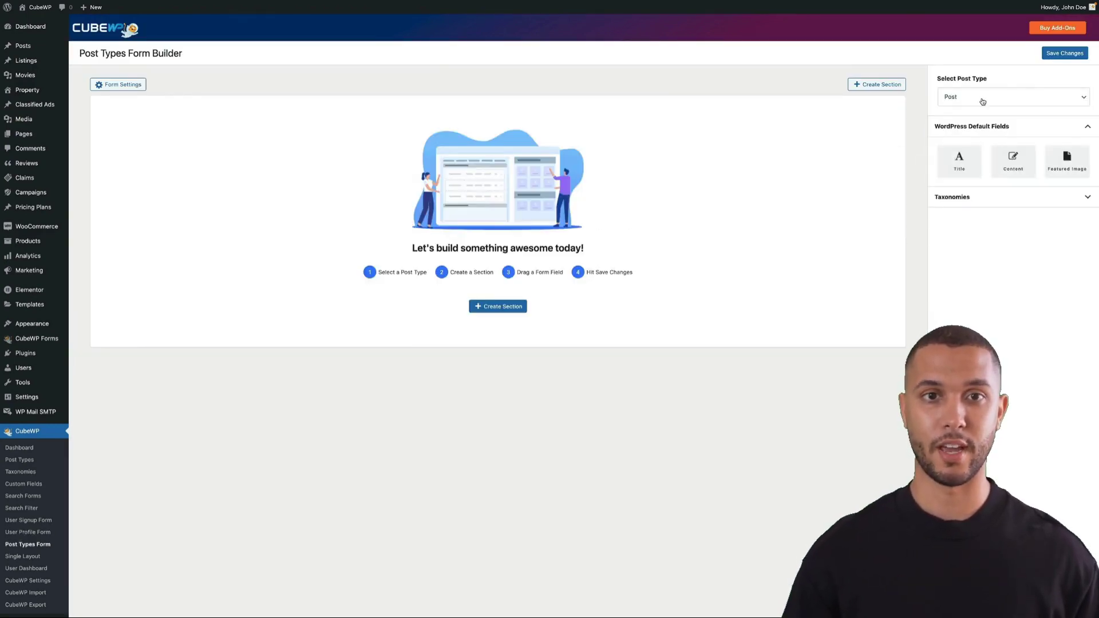
# Step: Load the Property post type in the Post Types Form Builder and add a section titled Section 2
pyautogui.click(1010, 97)
pyautogui.click(978, 160)
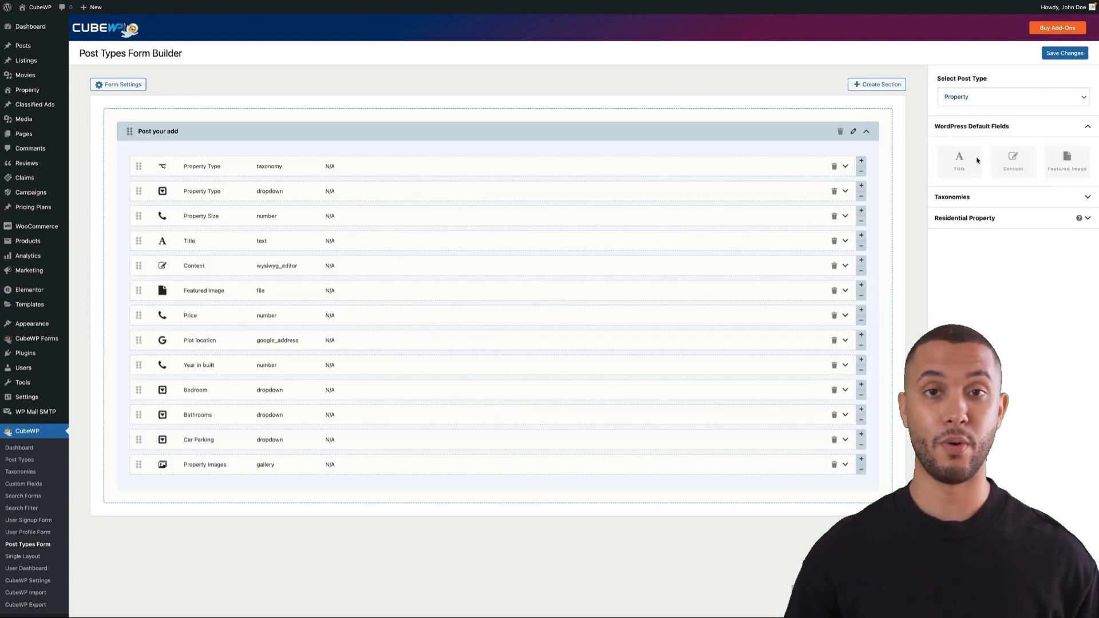
pyautogui.click(876, 85)
pyautogui.click(412, 264)
pyautogui.write('Section 2')
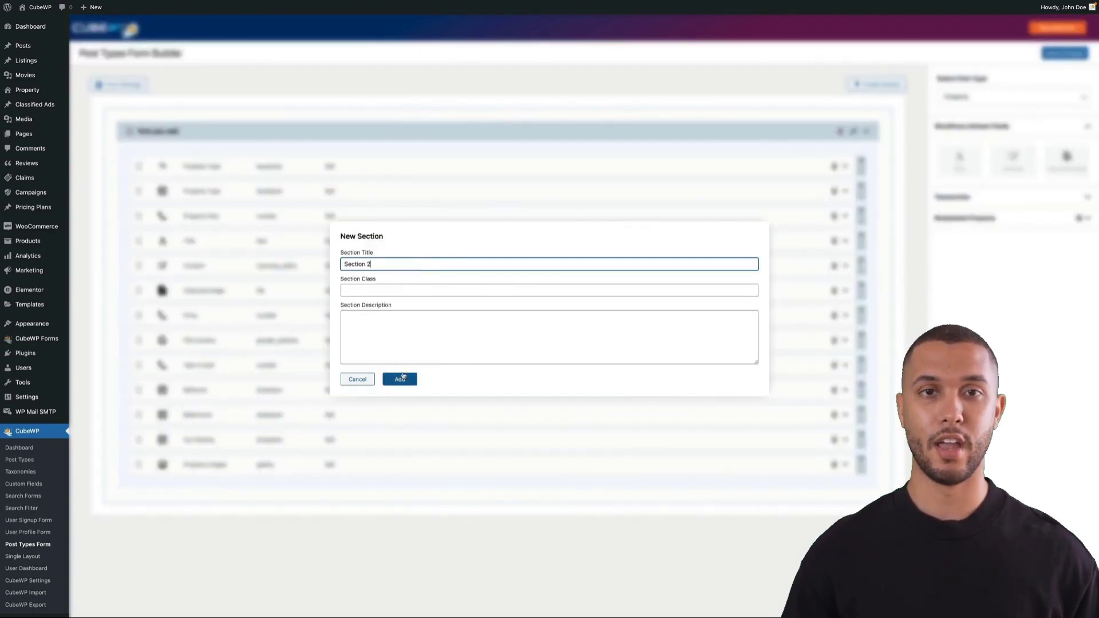
pyautogui.click(403, 378)
# Step: Move the Property Images, Car Parking, Bathrooms and Bedroom fields from the Post your add section into Section 2
pyautogui.scroll(-2, 279, 508)
pyautogui.moveTo(139, 465); pyautogui.dragTo(140, 541)
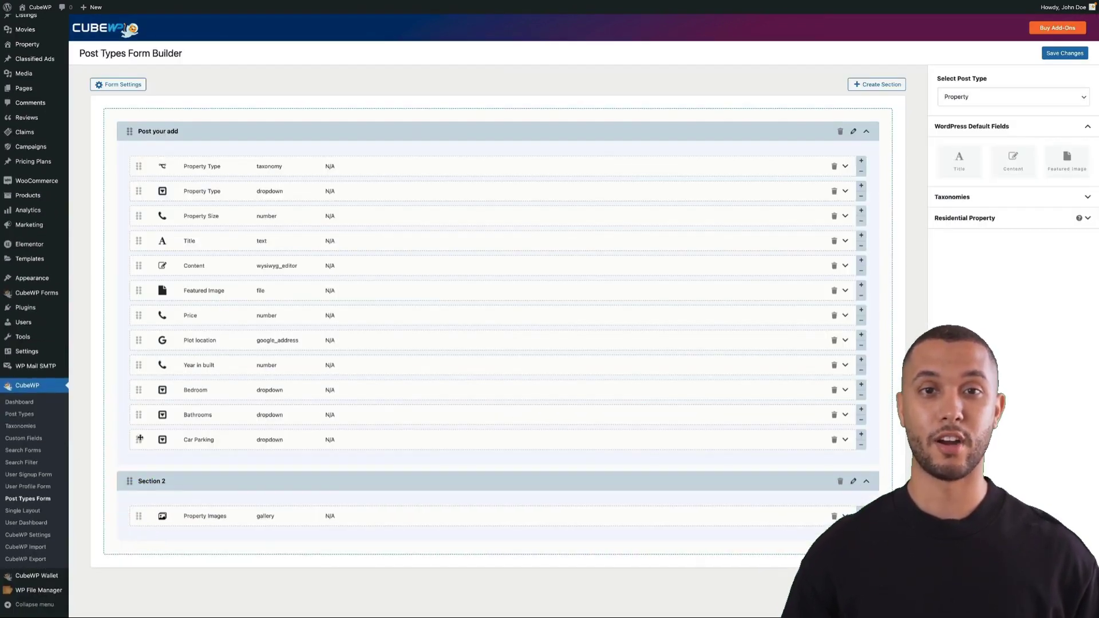
pyautogui.moveTo(138, 440); pyautogui.dragTo(136, 547)
pyautogui.moveTo(139, 390); pyautogui.dragTo(138, 515)
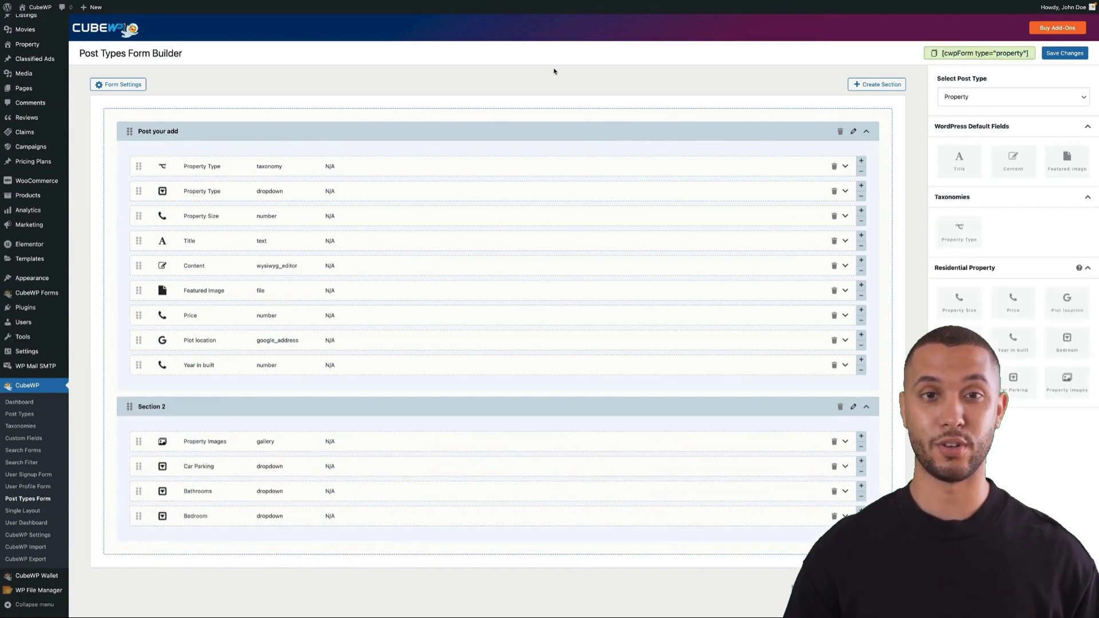
# Step: Publish the Property Submission page with the shortcode [cwpForm type="property"] and look over the resulting submission form
pyautogui.click(309, 83)
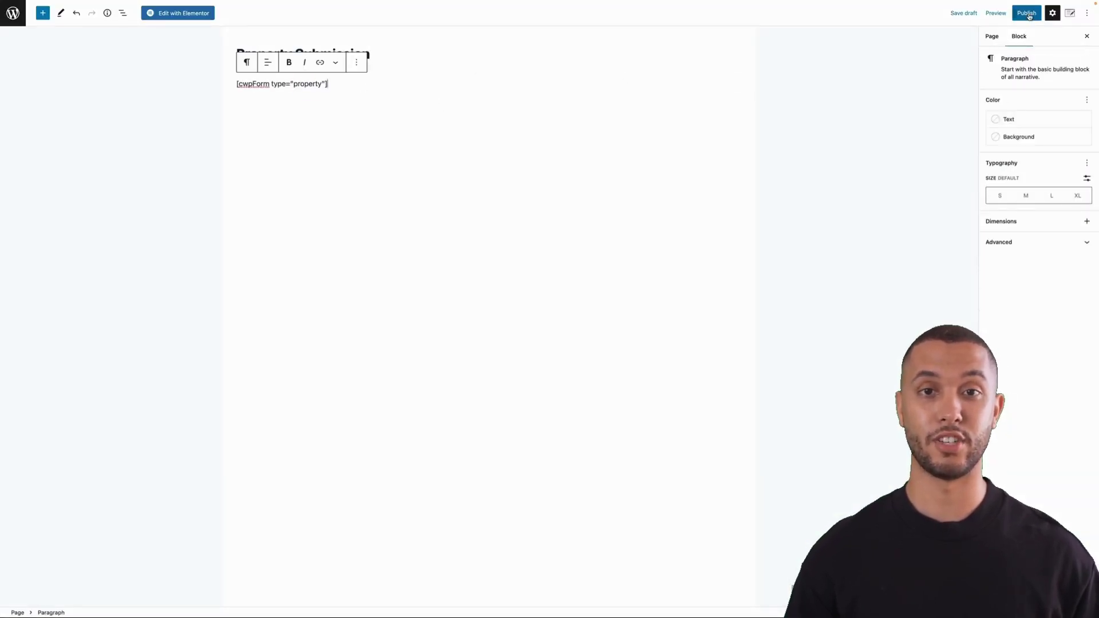
pyautogui.click(1027, 13)
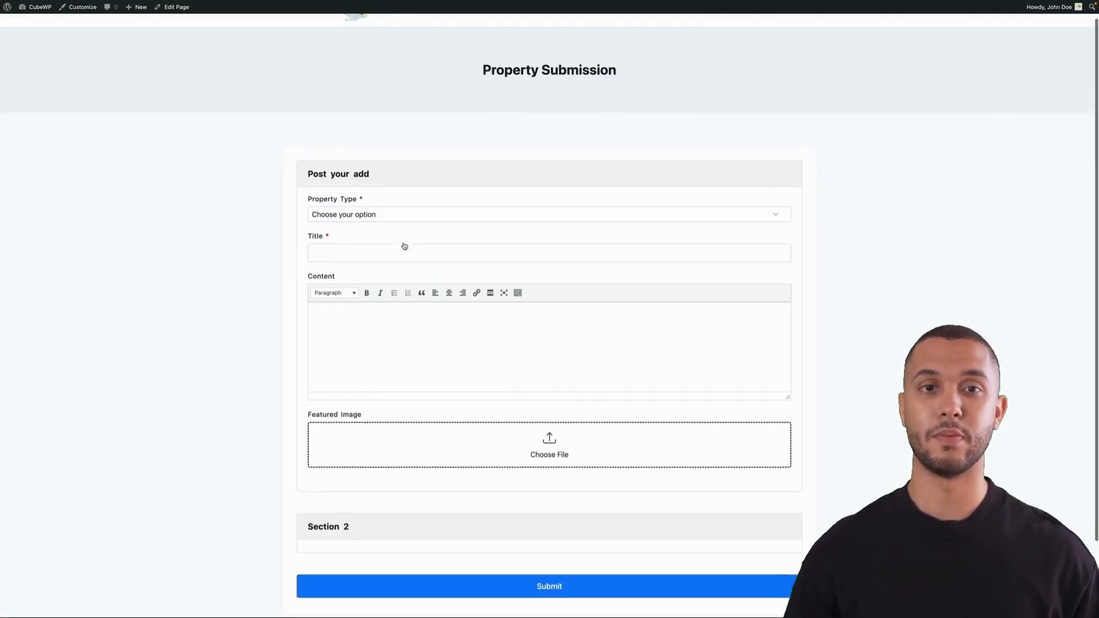
pyautogui.scroll(-3, 405, 245)
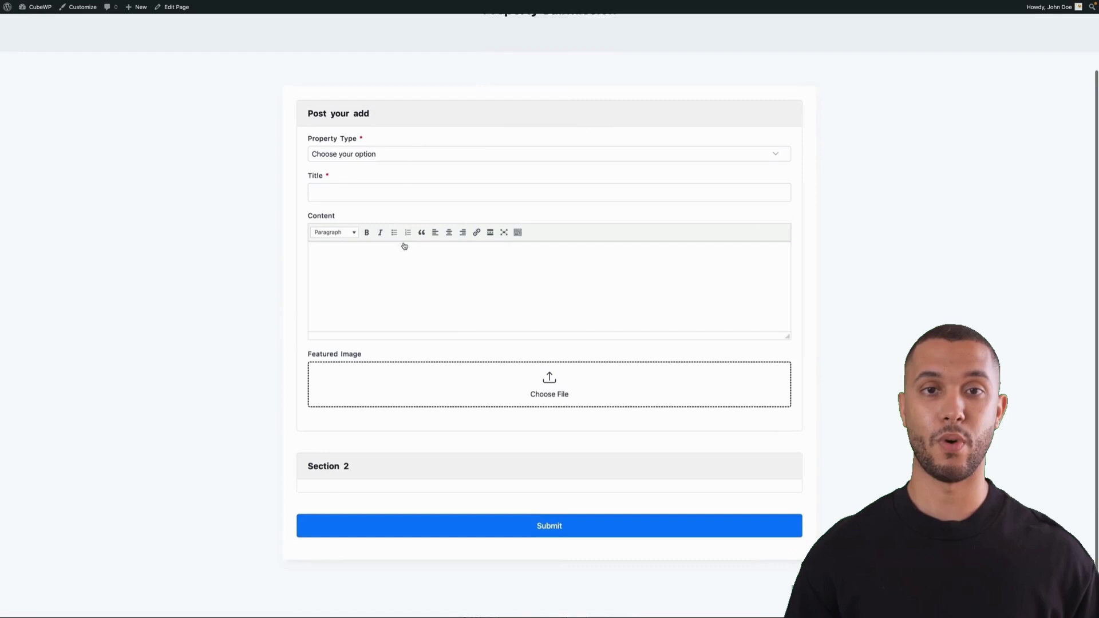
pyautogui.scroll(3, 432, 443)
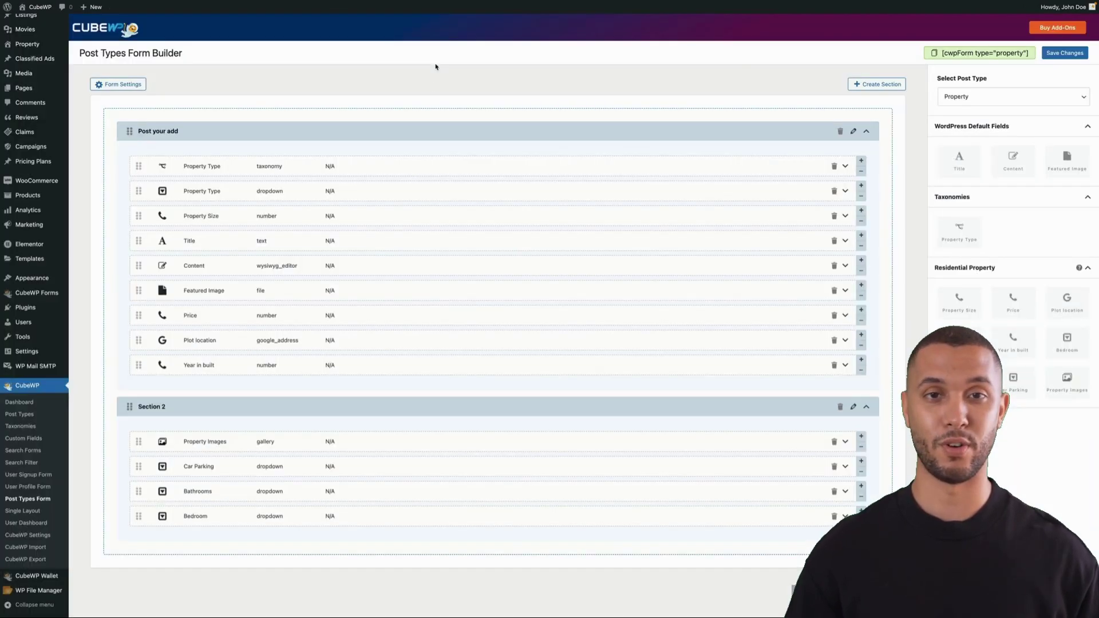
# Step: Review the property submission form's settings, including ReCaptcha and Submit Button Title, and close them again
pyautogui.click(121, 84)
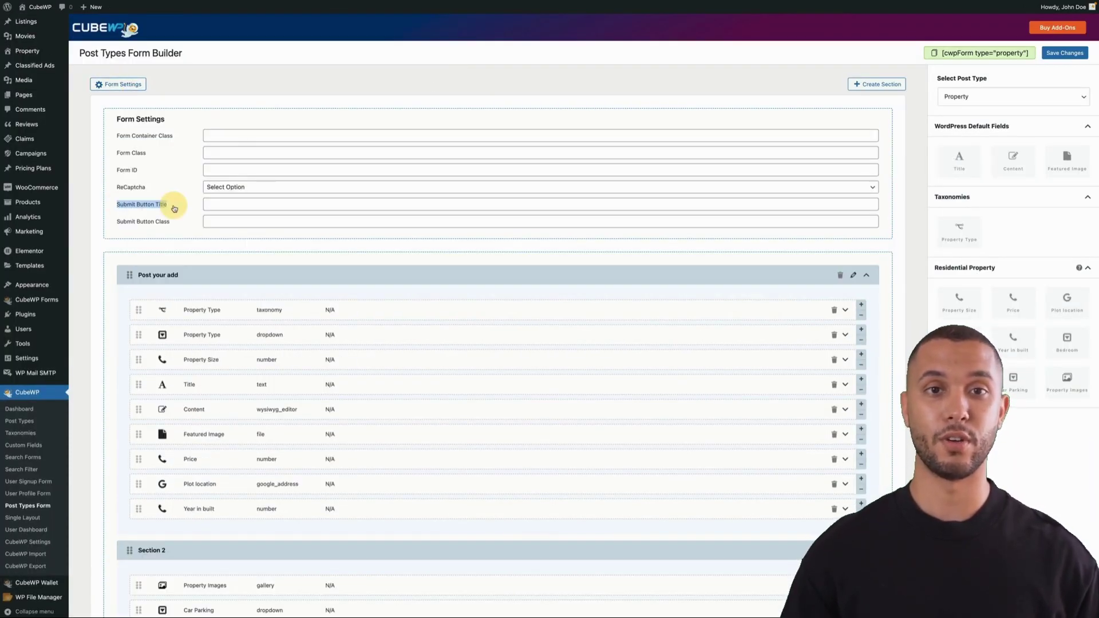
pyautogui.click(120, 84)
# Step: Narrow the Property Type taxonomy field in the Post your add section and review its Display UI and Select 2 UI options
pyautogui.click(202, 167)
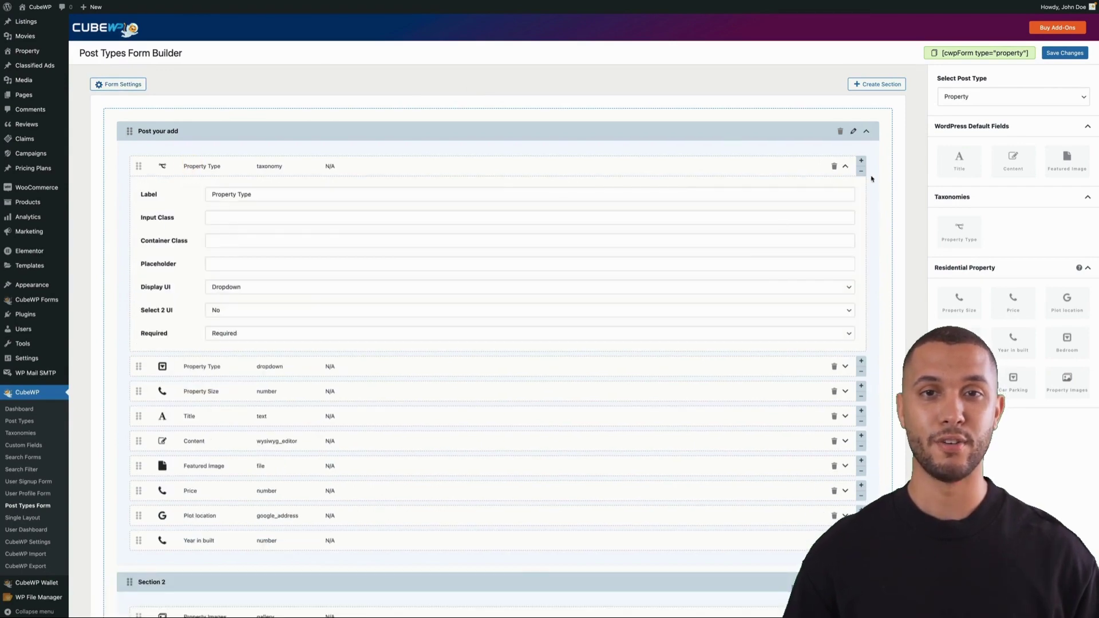
pyautogui.click(861, 171)
pyautogui.click(615, 171)
pyautogui.click(218, 286)
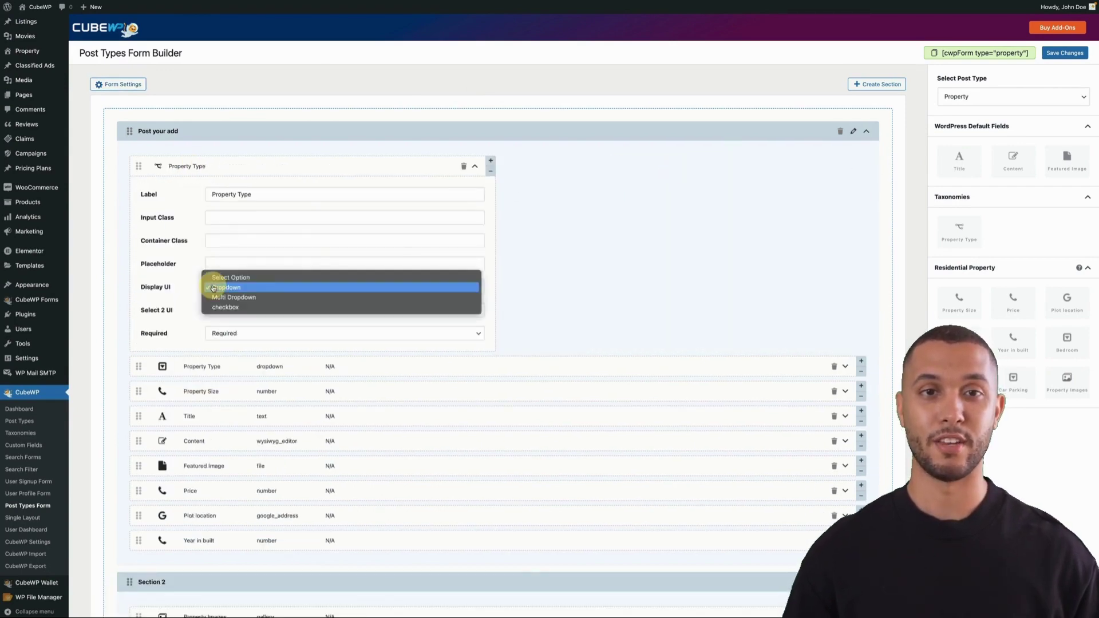
pyautogui.click(152, 291)
pyautogui.click(218, 310)
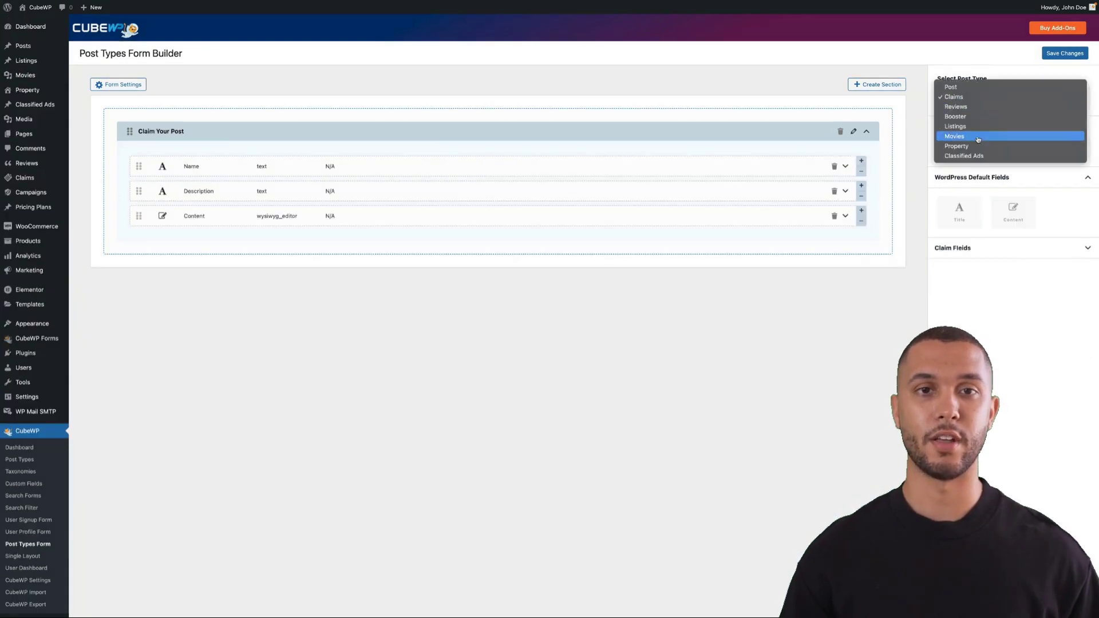
# Step: Look at the plan selection for the Claims form and load the Listings post type's form
pyautogui.click(984, 97)
pyautogui.click(963, 149)
pyautogui.click(970, 119)
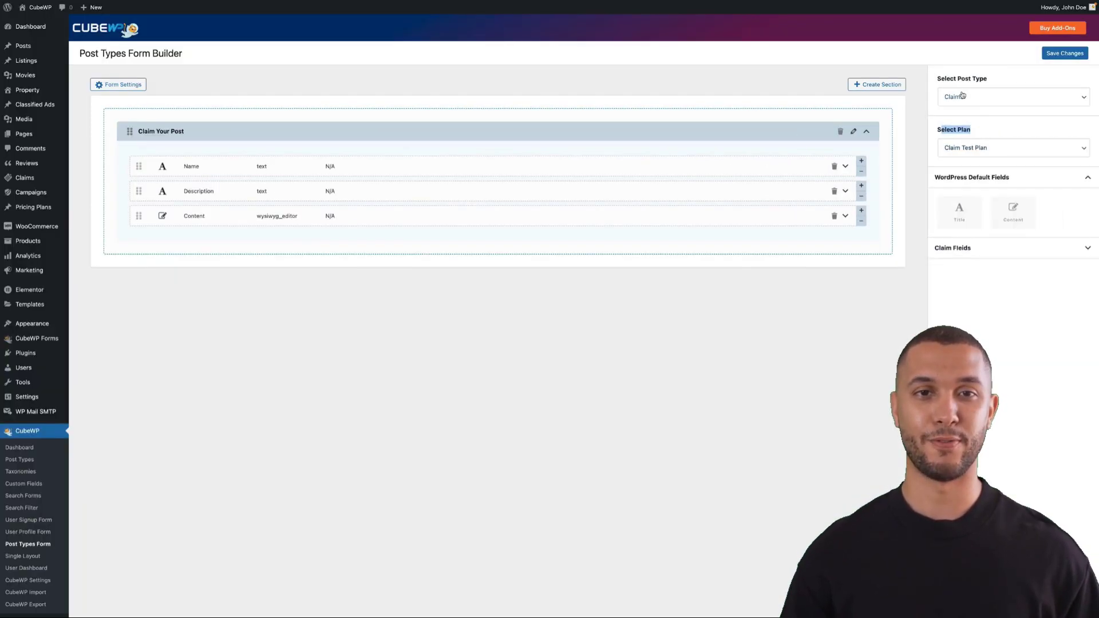
pyautogui.click(985, 98)
pyautogui.click(958, 127)
# Step: Load the Reviews form and set Assign review form to post type to Listings
pyautogui.click(985, 98)
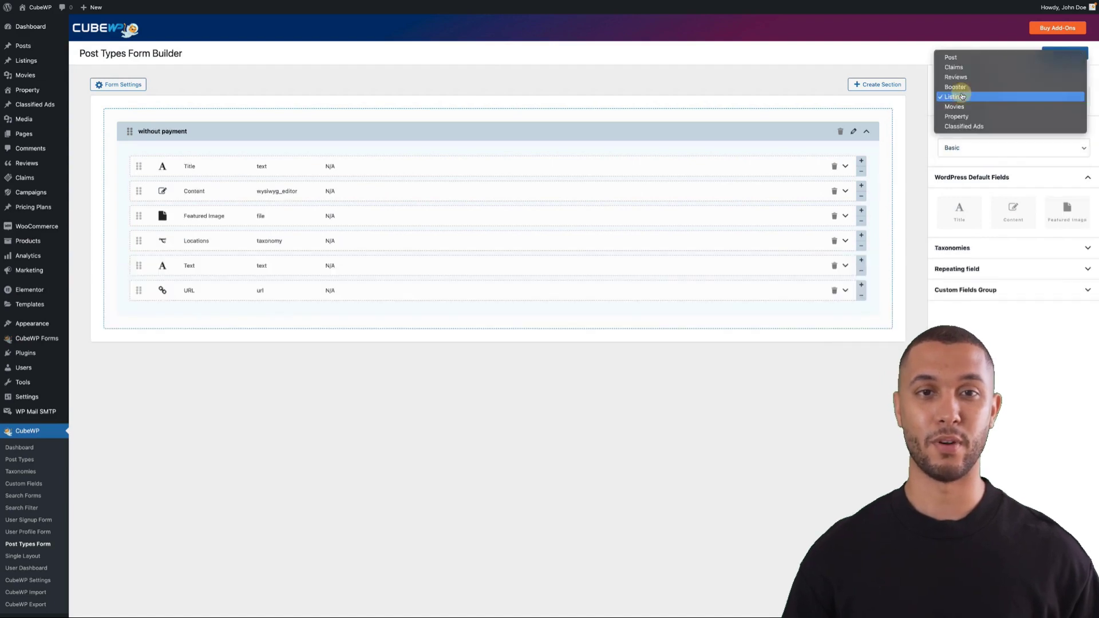
pyautogui.click(957, 78)
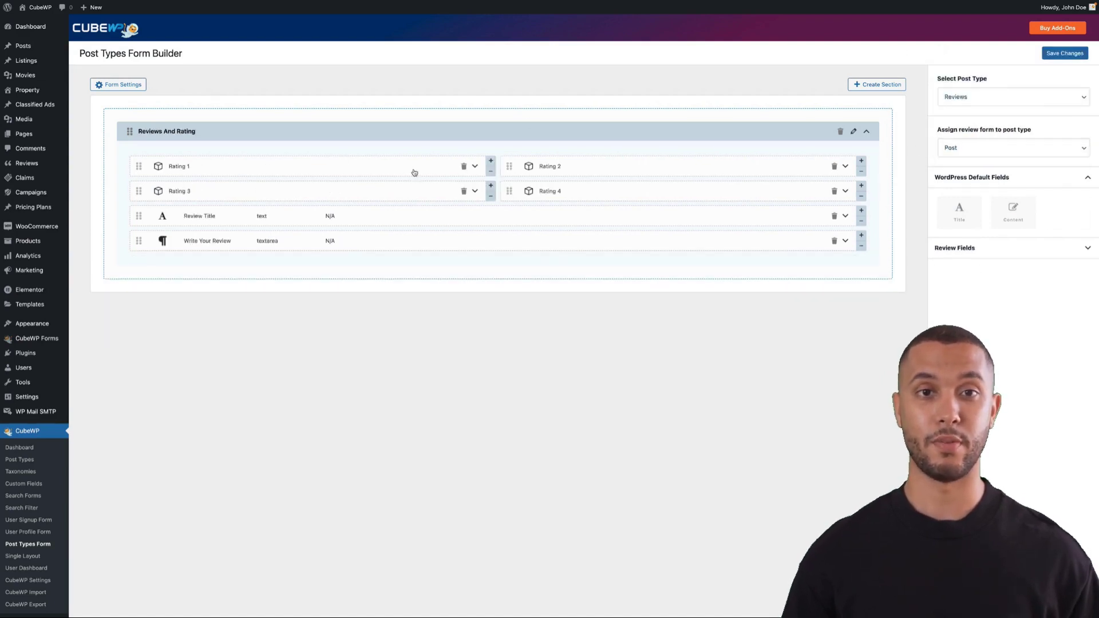
pyautogui.click(969, 148)
pyautogui.click(977, 174)
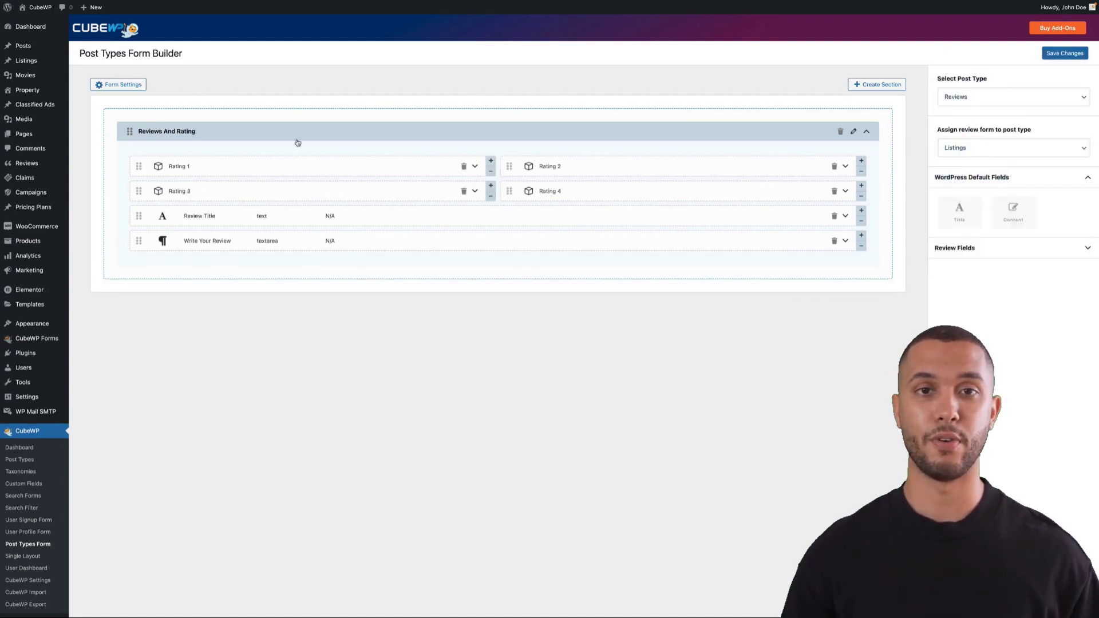
pyautogui.click(281, 167)
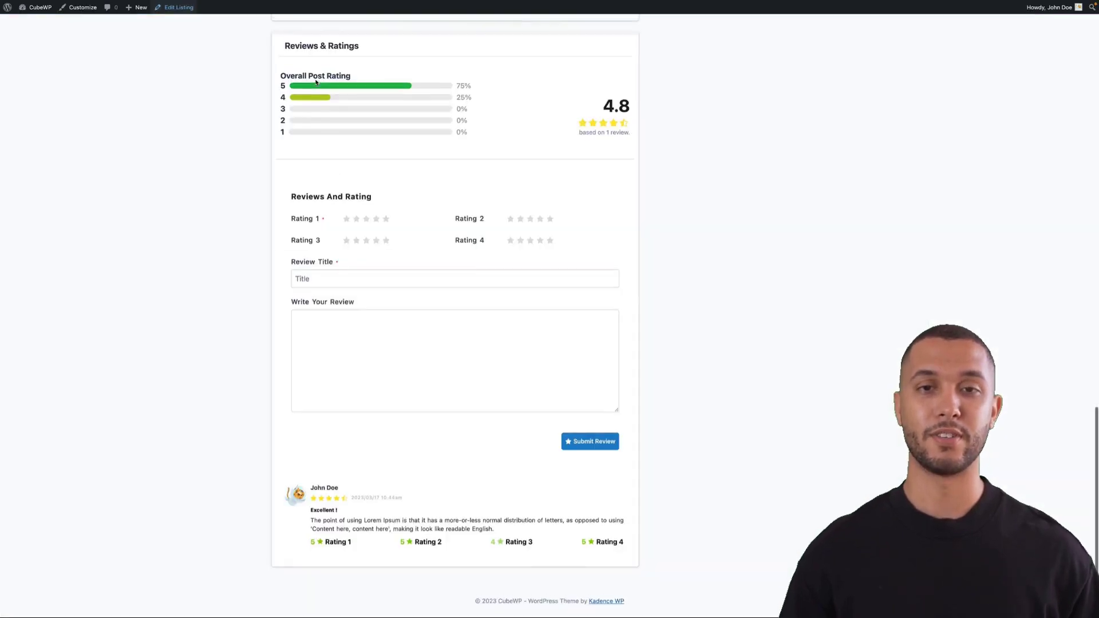
# Step: Look over the listing page's Reviews & Ratings section and try a five-star value for Rating 1 in the review form
pyautogui.scroll(1, 417, 86)
pyautogui.tripleClick(417, 85)
pyautogui.moveTo(305, 262); pyautogui.dragTo(441, 285)
pyautogui.click(386, 261)
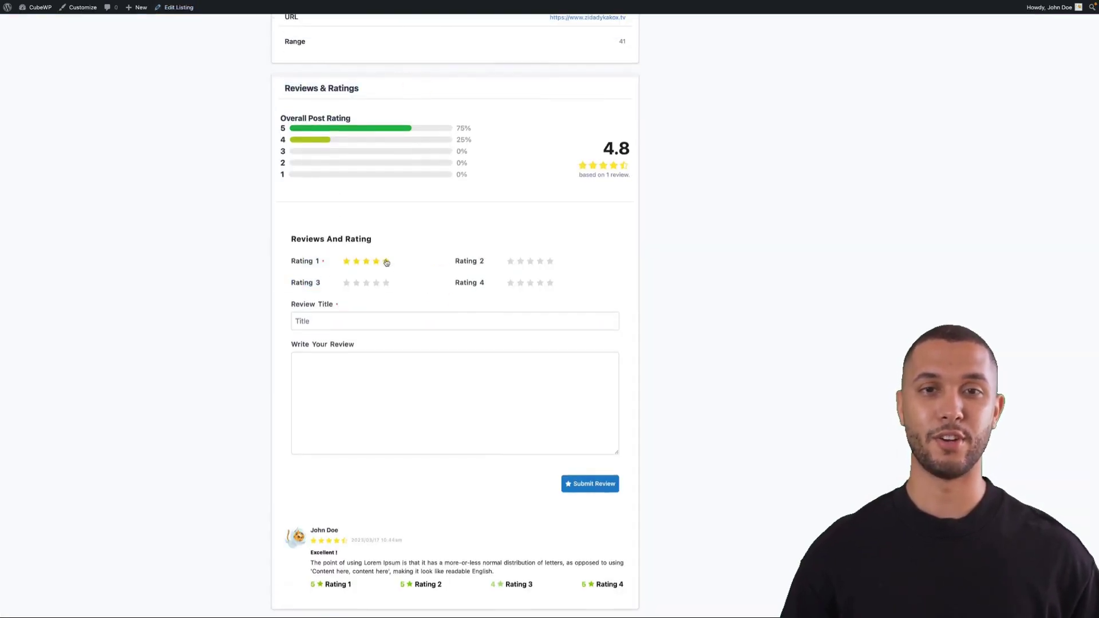
pyautogui.scroll(-2, 375, 447)
pyautogui.click(376, 446)
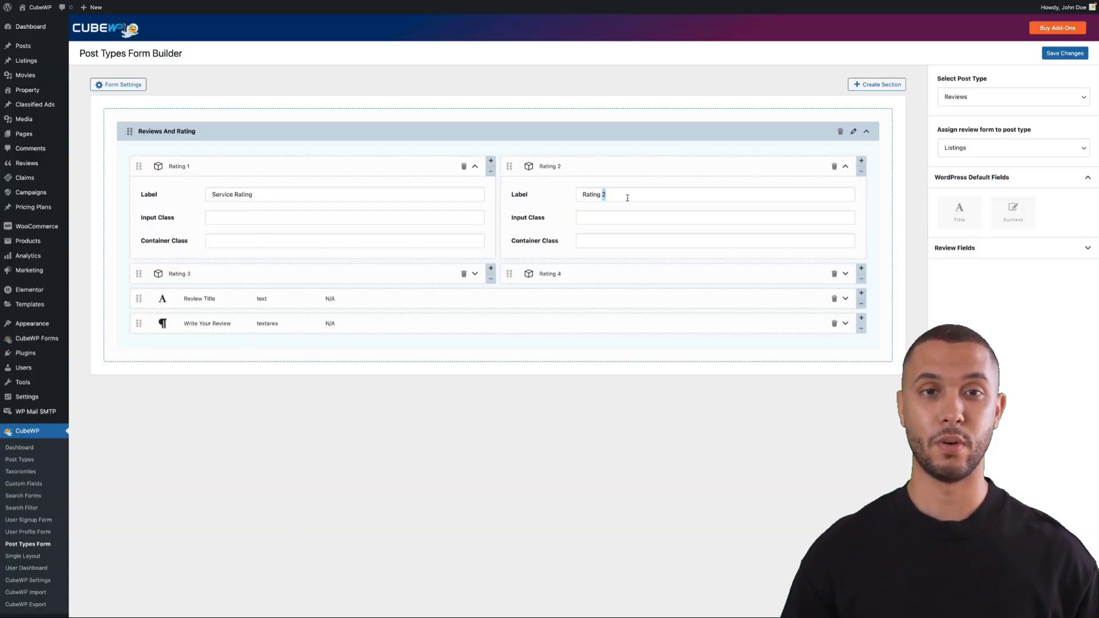
# Step: Set the Rating 1 field's label to Service Rating in the Reviews form and check the review form on the listing page
pyautogui.click(321, 197)
pyautogui.write('1')
pyautogui.click(588, 198)
pyautogui.write('Service Rating')
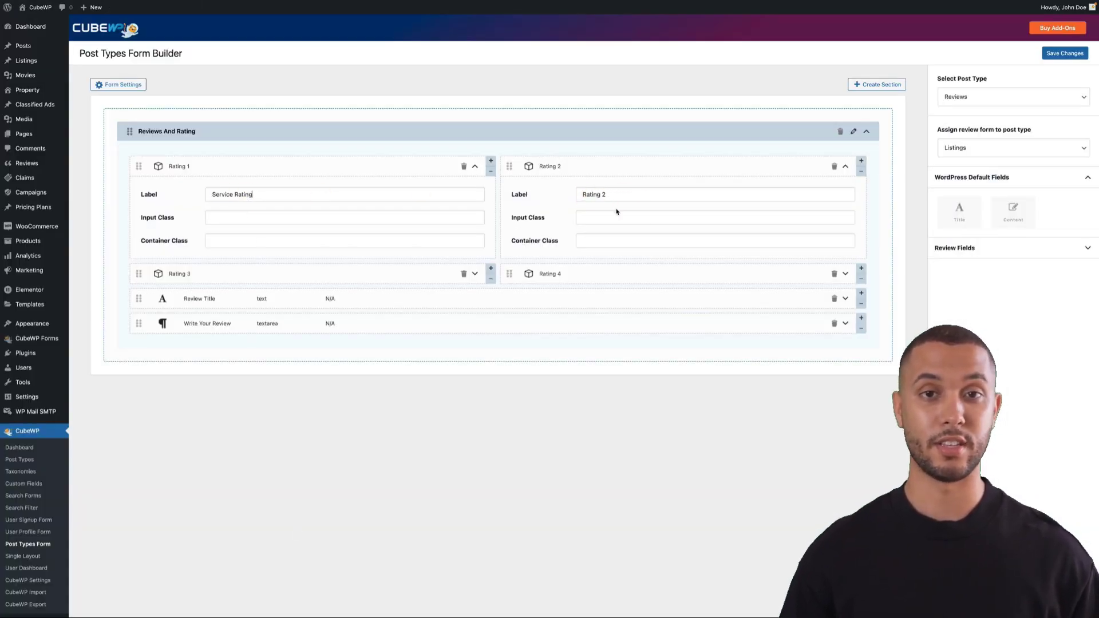
pyautogui.tripleClick(593, 197)
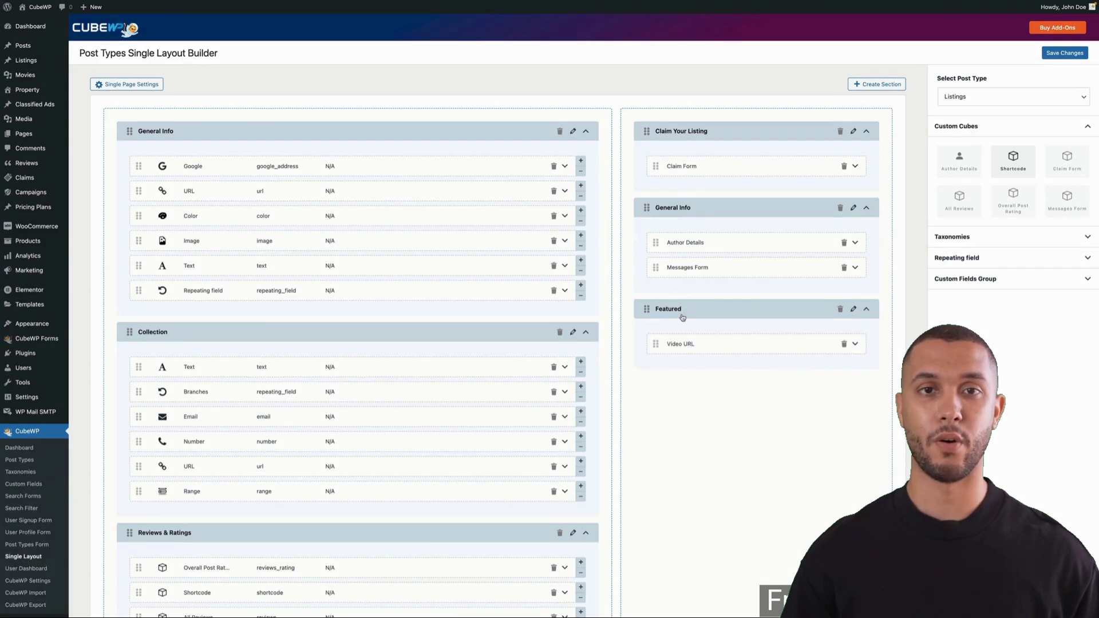
pyautogui.scroll(-1, 681, 312)
pyautogui.scroll(1, 873, 84)
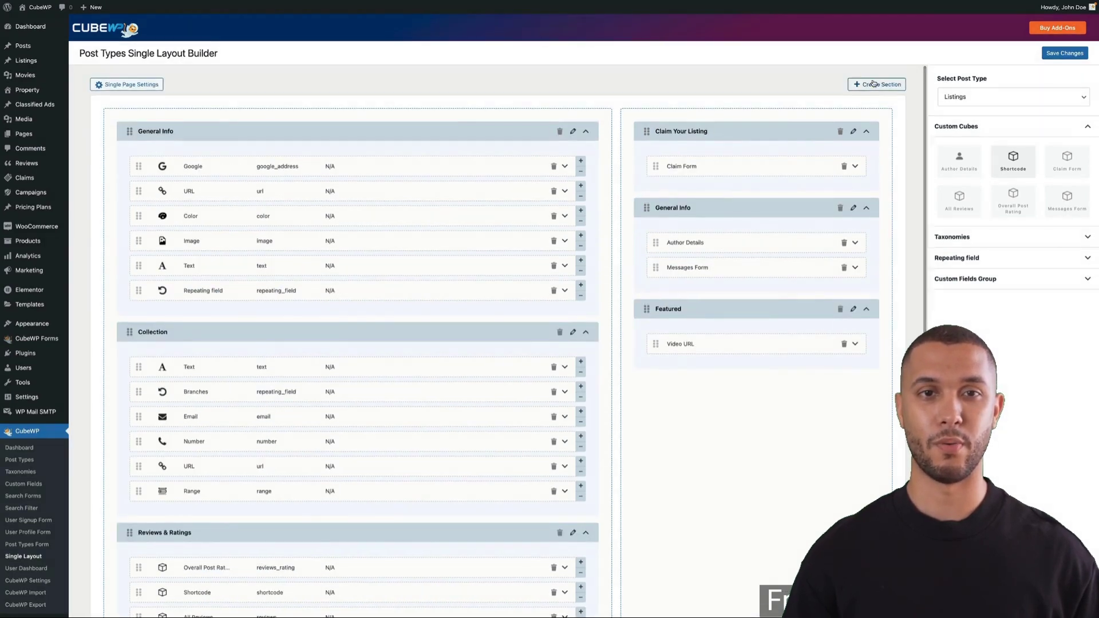
# Step: Add a sidebar section titled New Section to the Listings single layout
pyautogui.click(873, 84)
pyautogui.click(491, 282)
pyautogui.write('New Section')
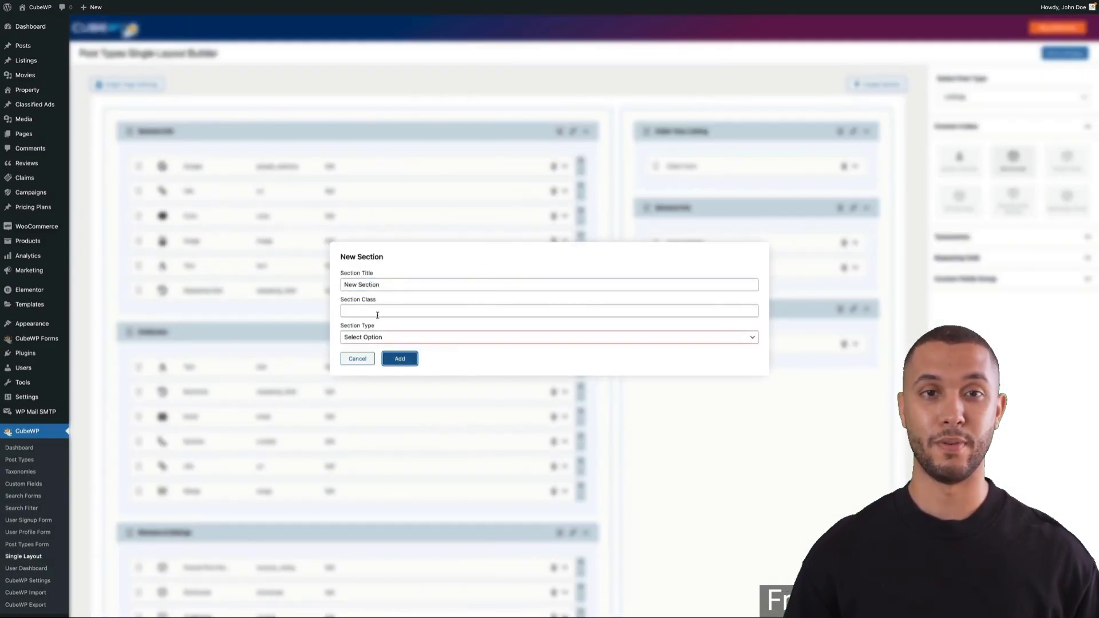
pyautogui.click(401, 338)
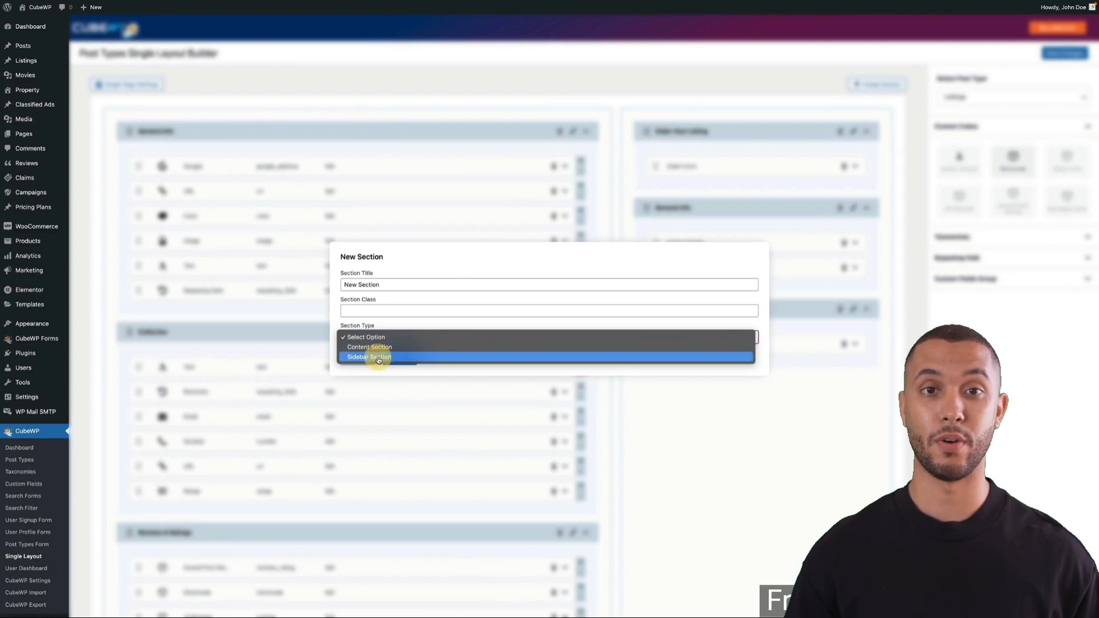
pyautogui.click(379, 358)
pyautogui.click(399, 359)
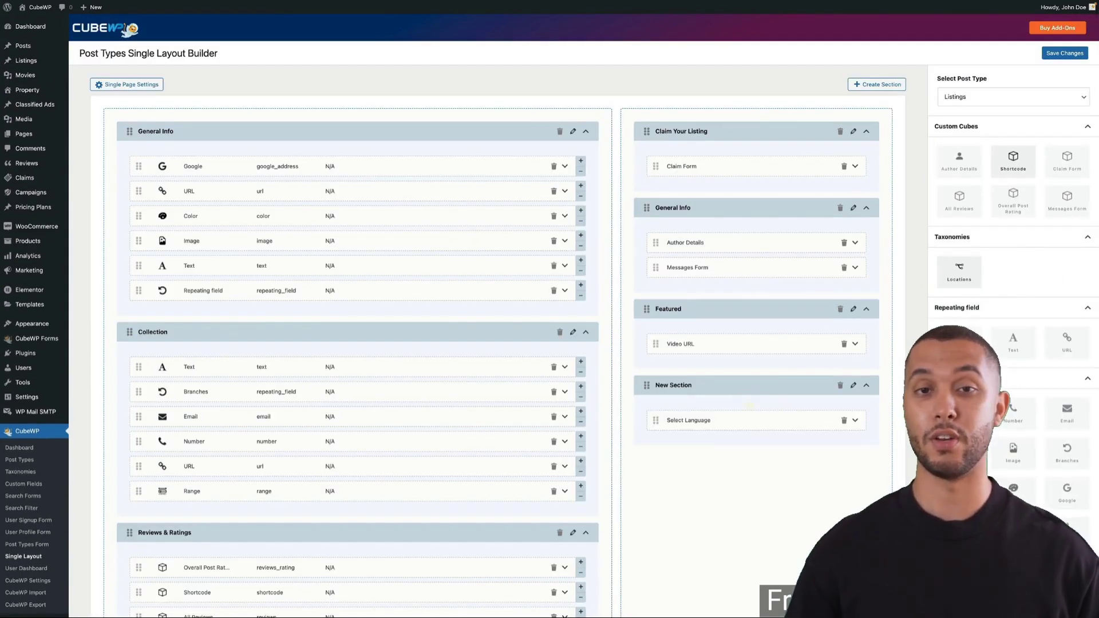
# Step: Place the Locations taxonomy above Select Language in New Section and move the Claim Your Listing section below Featured
pyautogui.moveTo(959, 271); pyautogui.dragTo(737, 432)
pyautogui.click(756, 423)
pyautogui.scroll(-2, 356, 476)
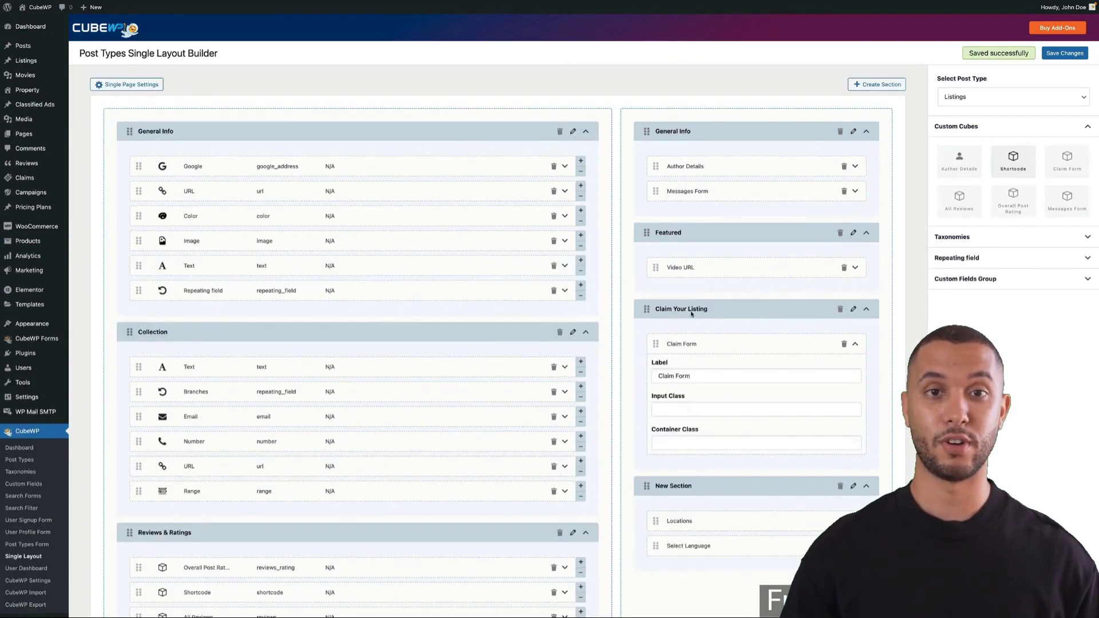
pyautogui.click(809, 346)
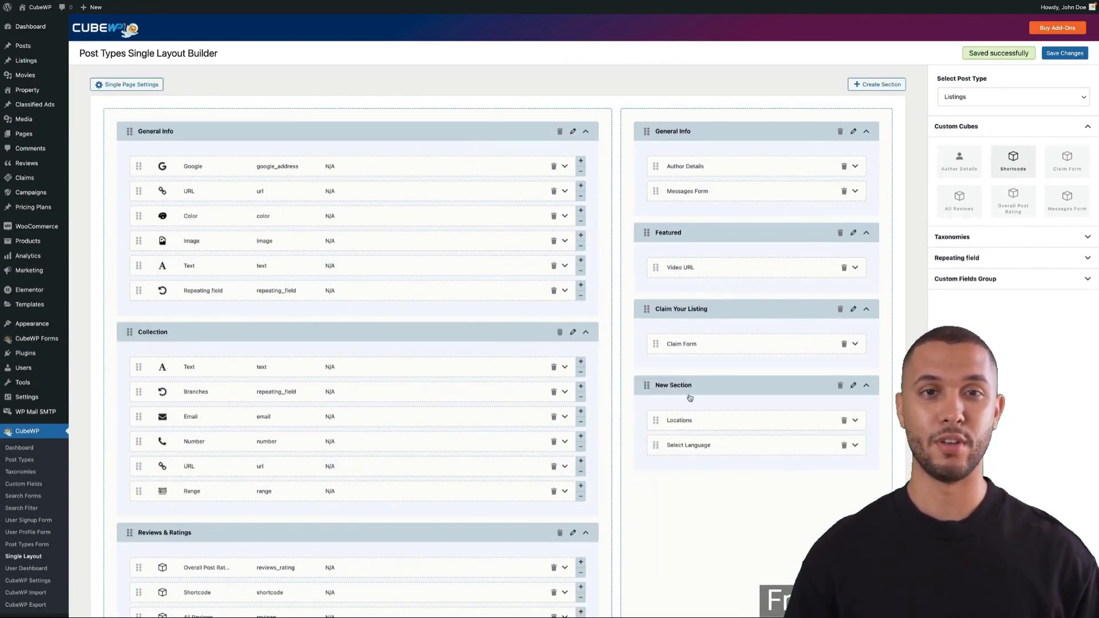
# Step: Add a sidebar section titled Messenger and move the Messages Form from General Info into it
pyautogui.click(870, 84)
pyautogui.click(535, 284)
pyautogui.write('Me')
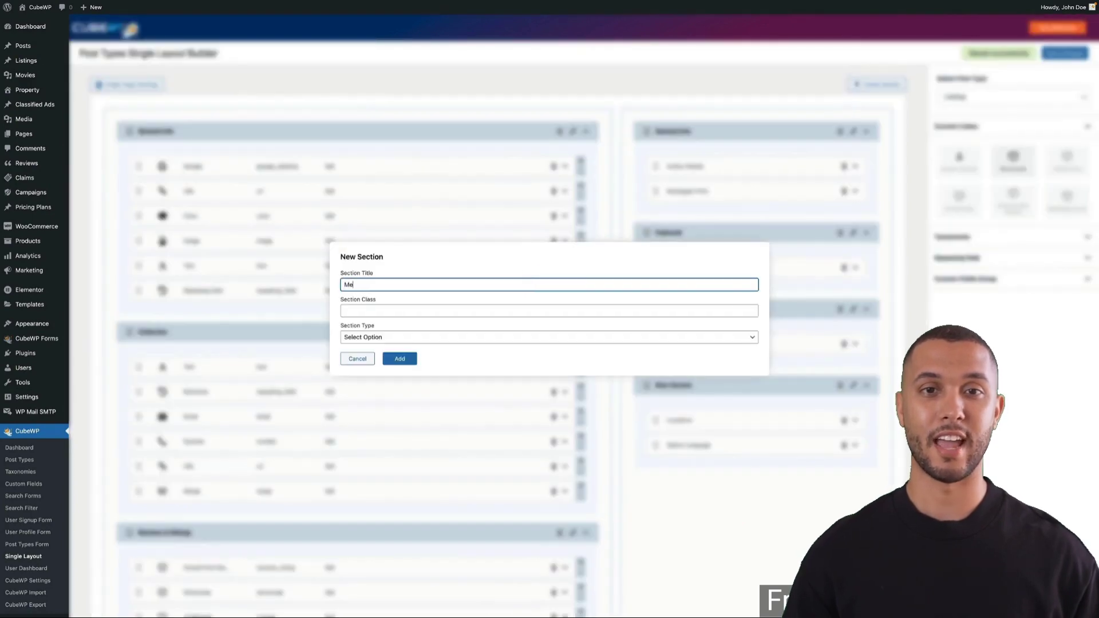
pyautogui.write('ssenger')
pyautogui.click(400, 337)
pyautogui.click(400, 359)
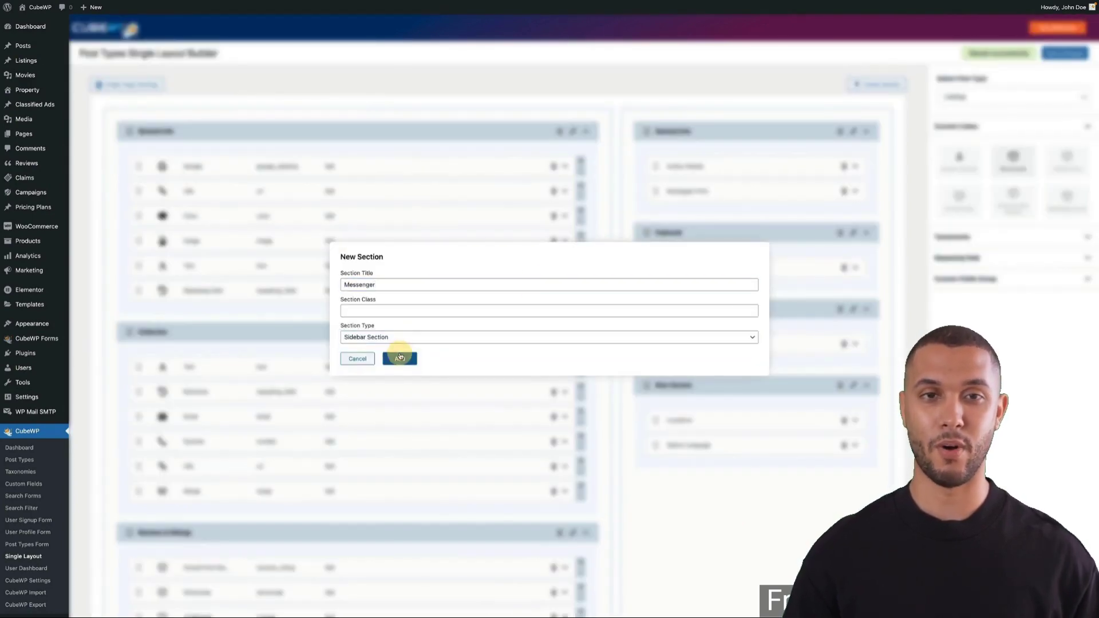
pyautogui.click(400, 358)
pyautogui.moveTo(655, 192); pyautogui.dragTo(664, 503)
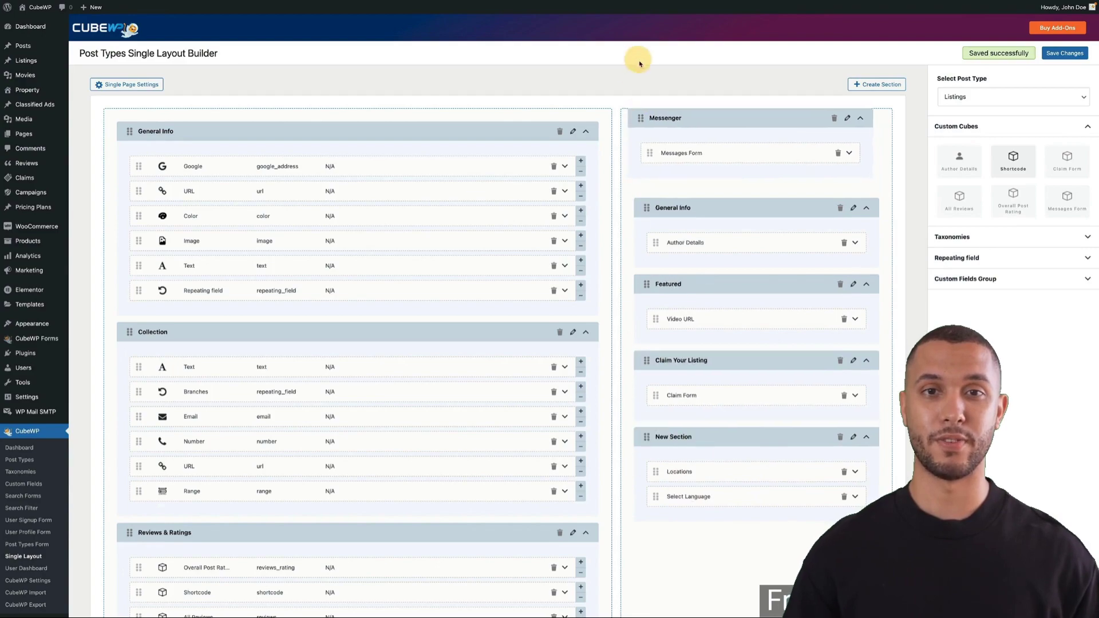